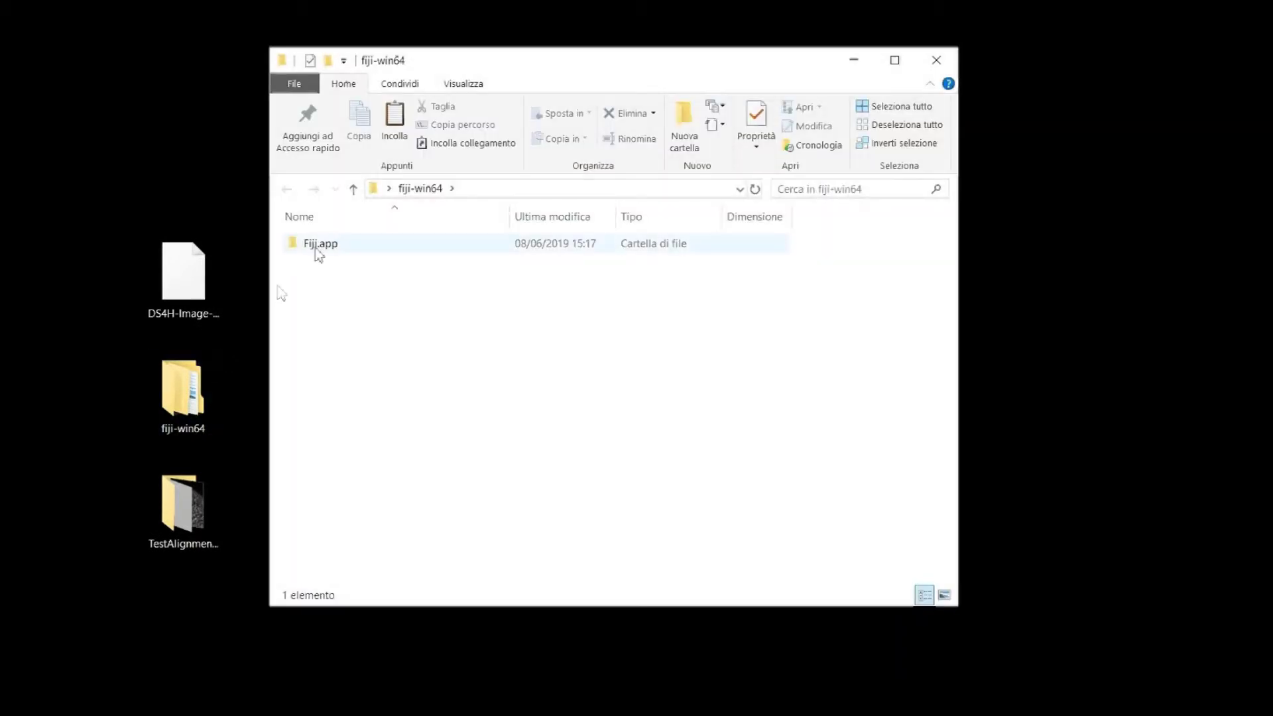
- Copy DS4H-Image-Alignment-1.0.0.jar from the desktop into Fiji.app's plugins folder
{"action": "double_click", "coordinate": [316, 250]}
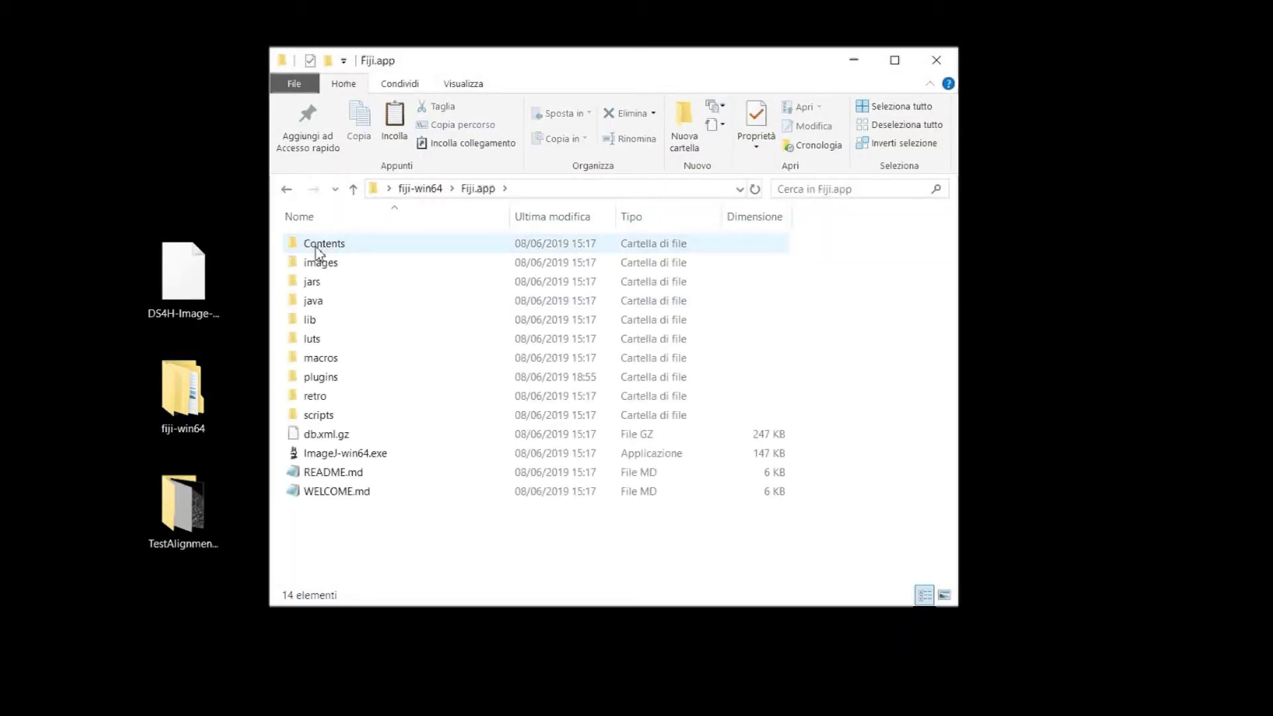
{"action": "double_click", "coordinate": [321, 377]}
{"action": "left_click", "coordinate": [197, 291]}
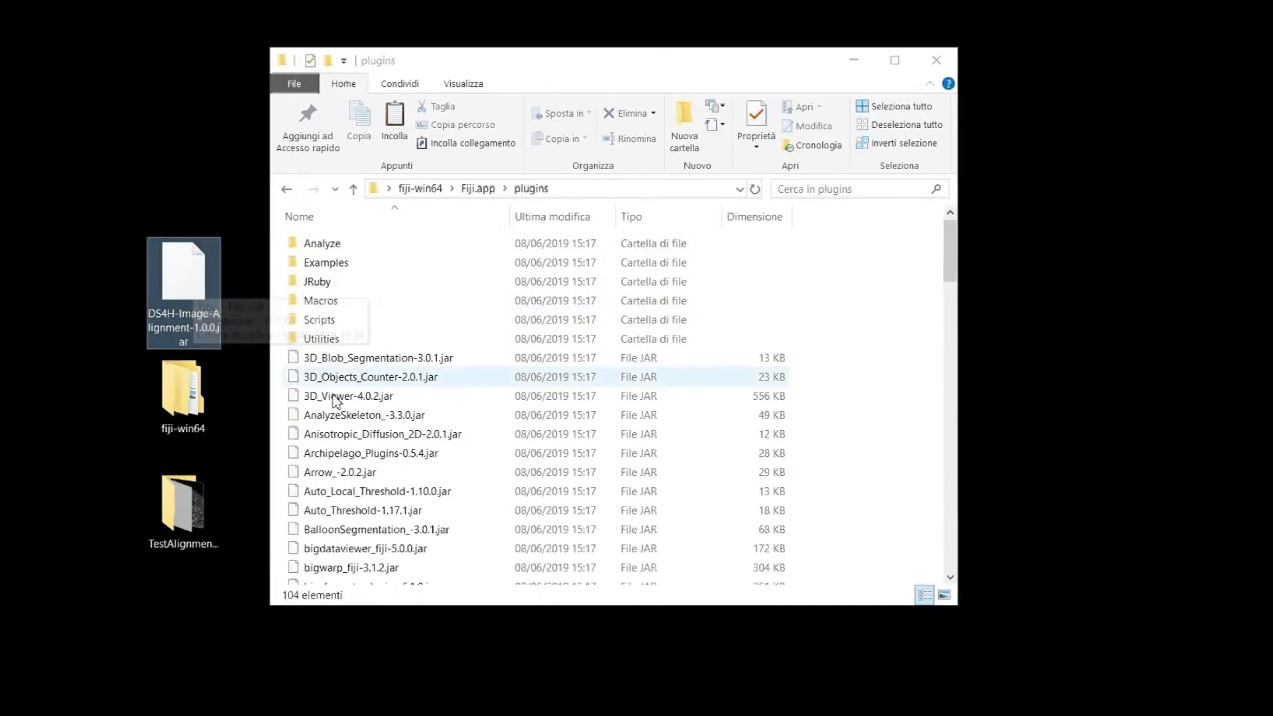
{"action": "left_click", "coordinate": [352, 415]}
{"action": "key", "text": "ctrl+v"}
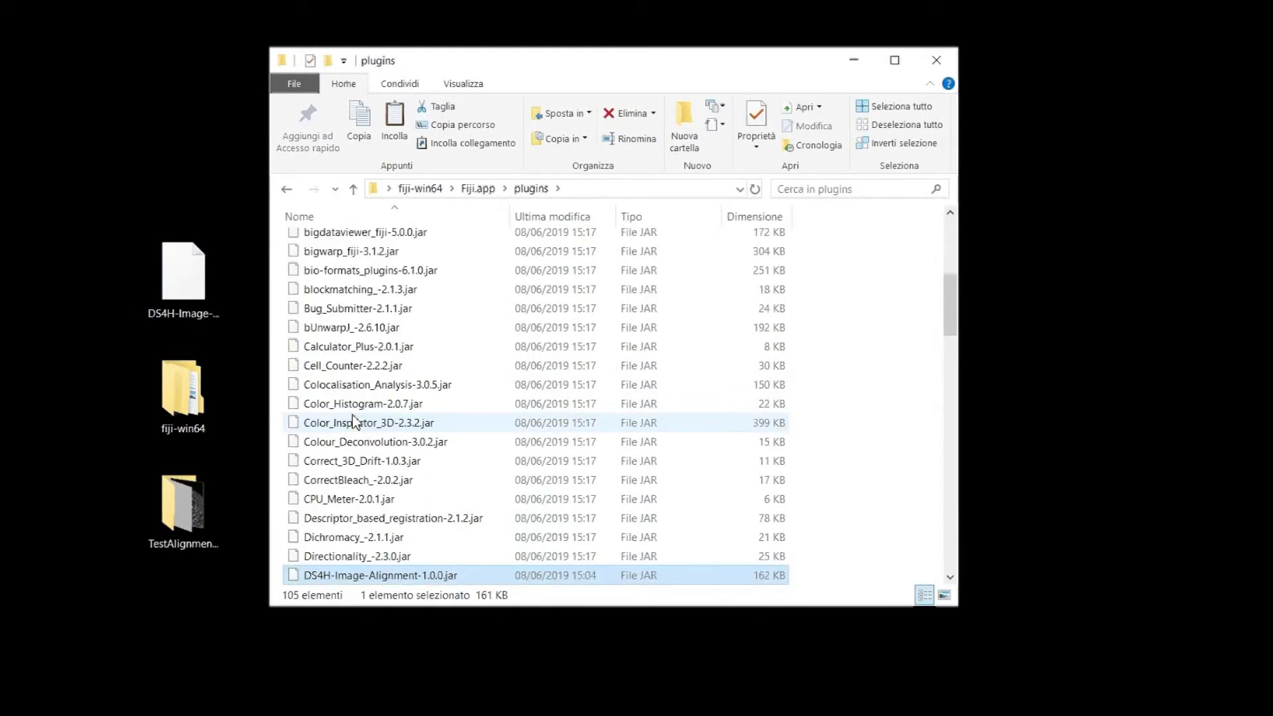
- Launch Fiji by running ImageJ-win64.exe from the Fiji.app folder
{"action": "left_click", "coordinate": [474, 192]}
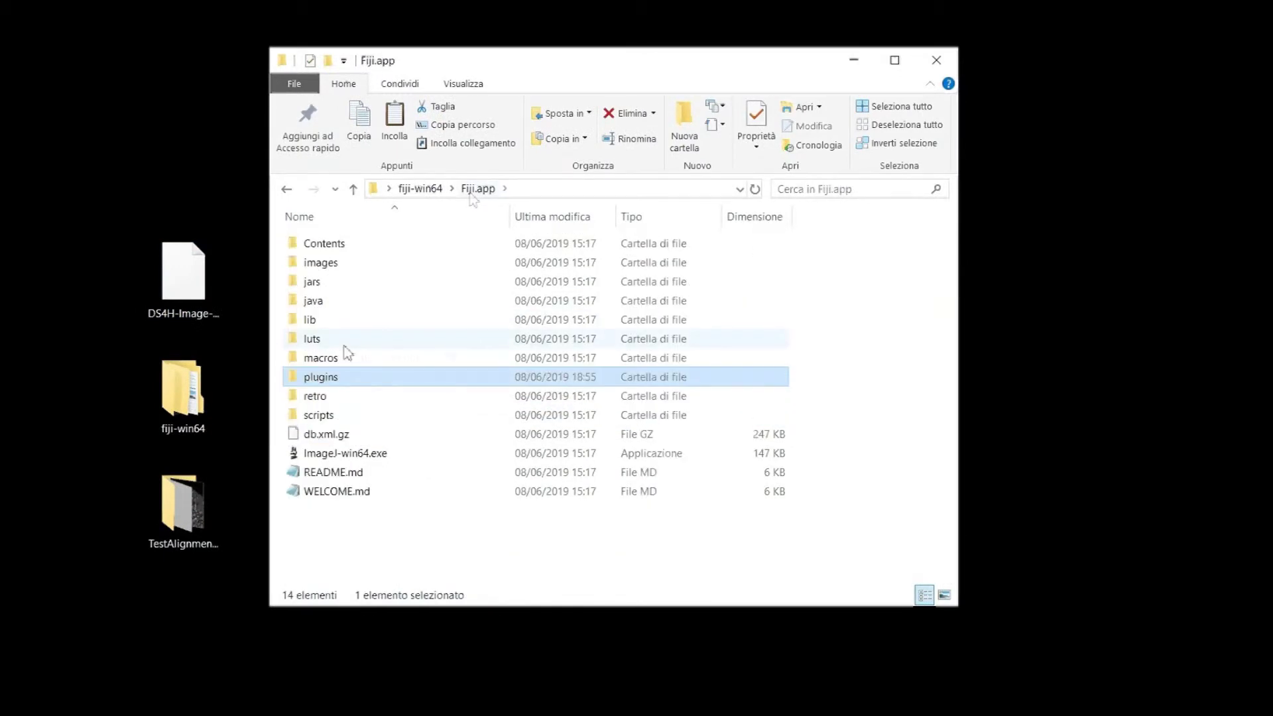
{"action": "left_click", "coordinate": [344, 456]}
{"action": "double_click", "coordinate": [344, 456]}
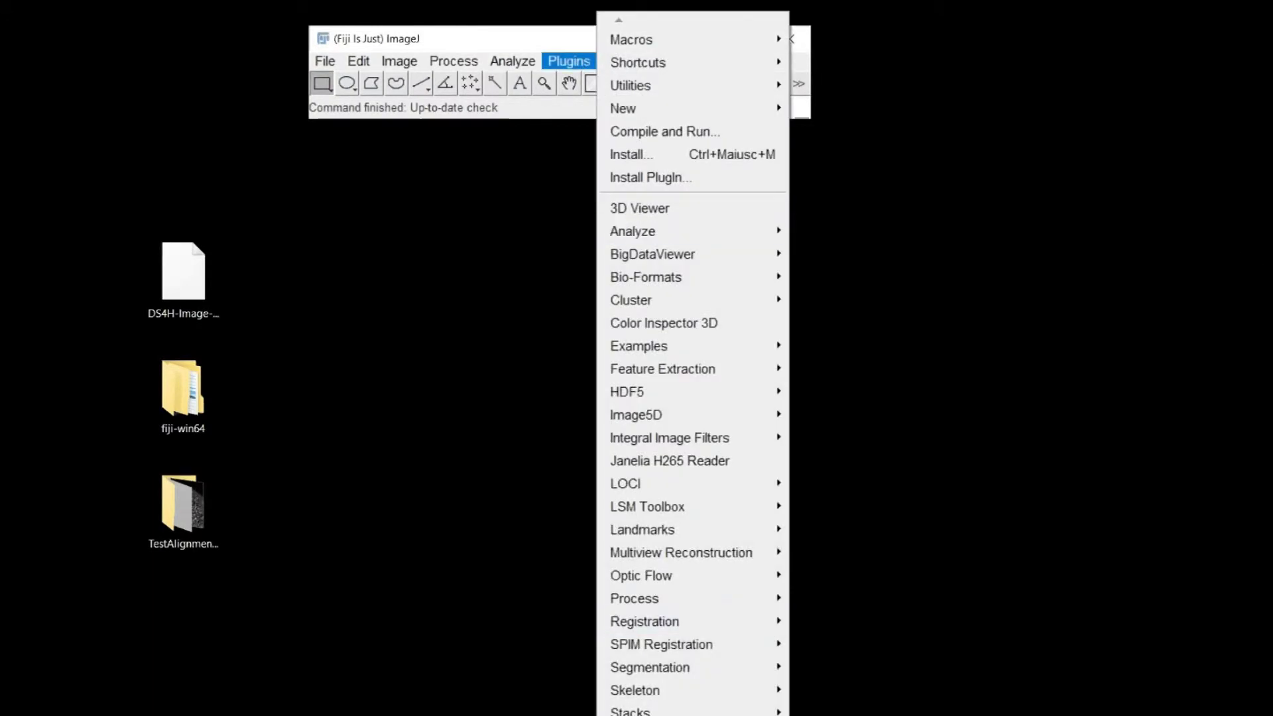
- Open 20190311_Mosaic_Cy3_NoAligned.tif from TestAlignment in the DSH4 Image Alignment plugin
{"action": "scroll", "coordinate": [693, 365], "scroll_direction": "down", "scroll_amount": 12}
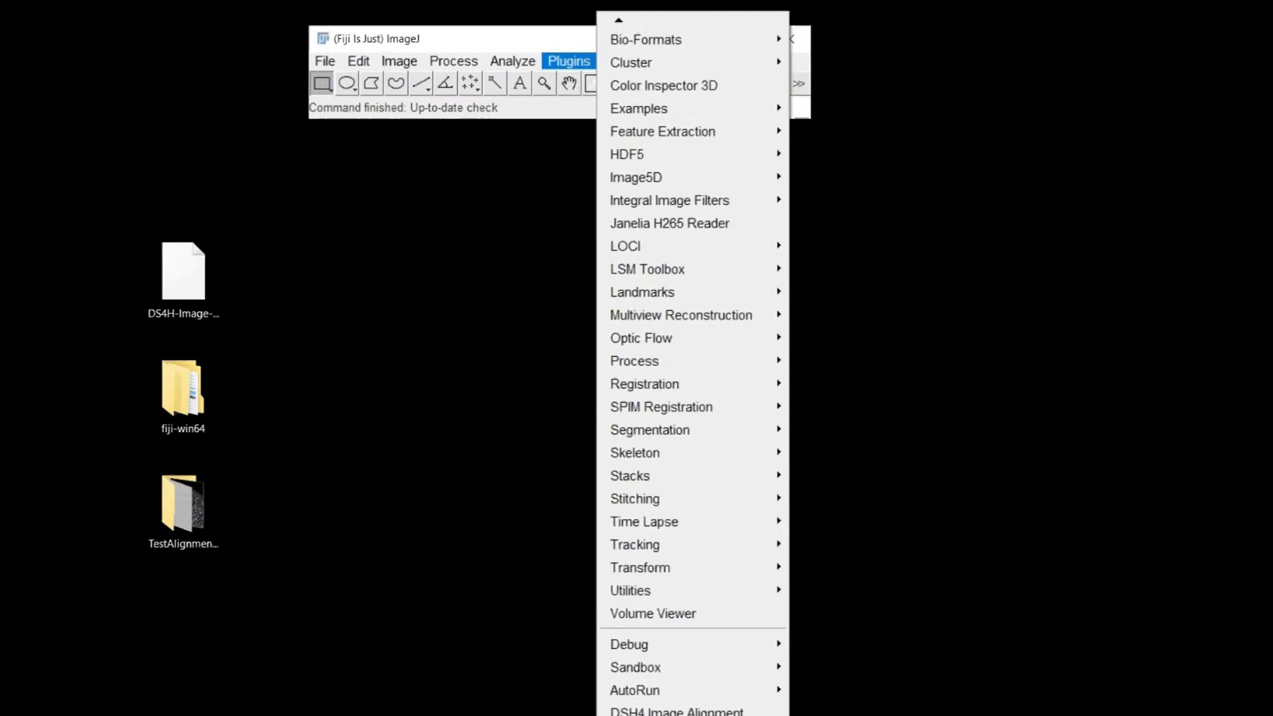
{"action": "scroll", "coordinate": [642, 702], "scroll_direction": "down", "scroll_amount": 1}
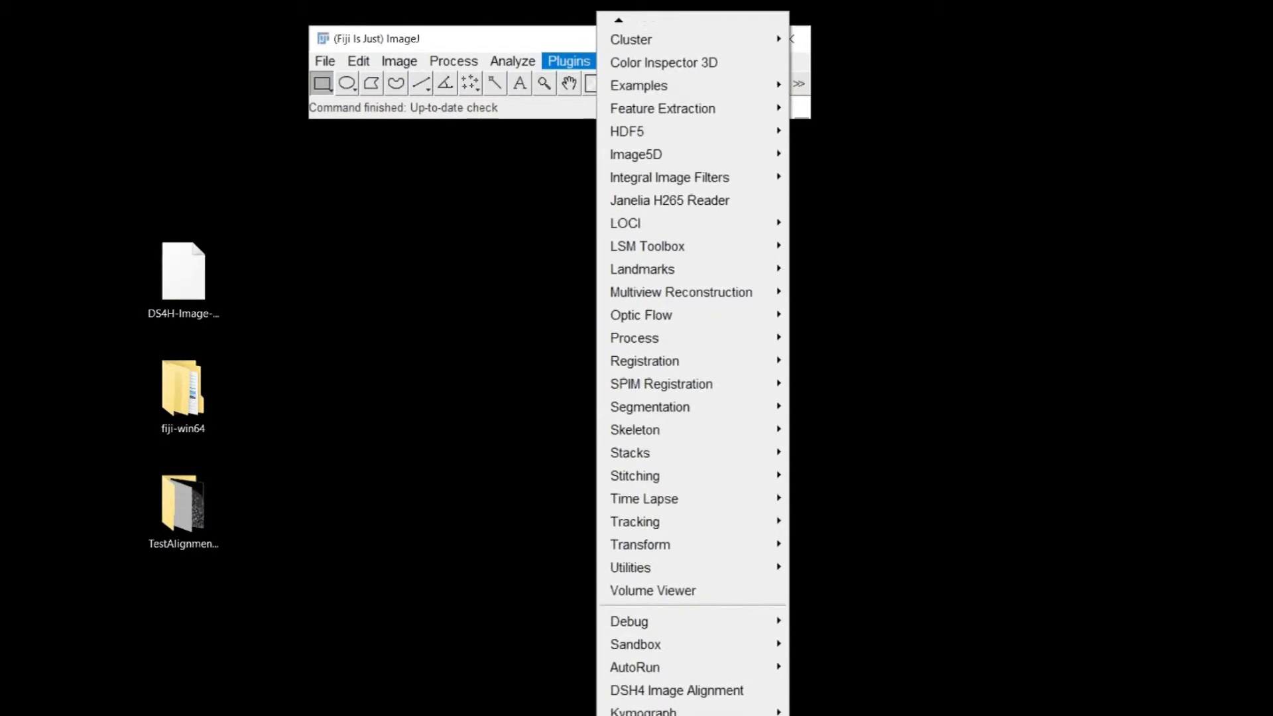
{"action": "left_click", "coordinate": [642, 691]}
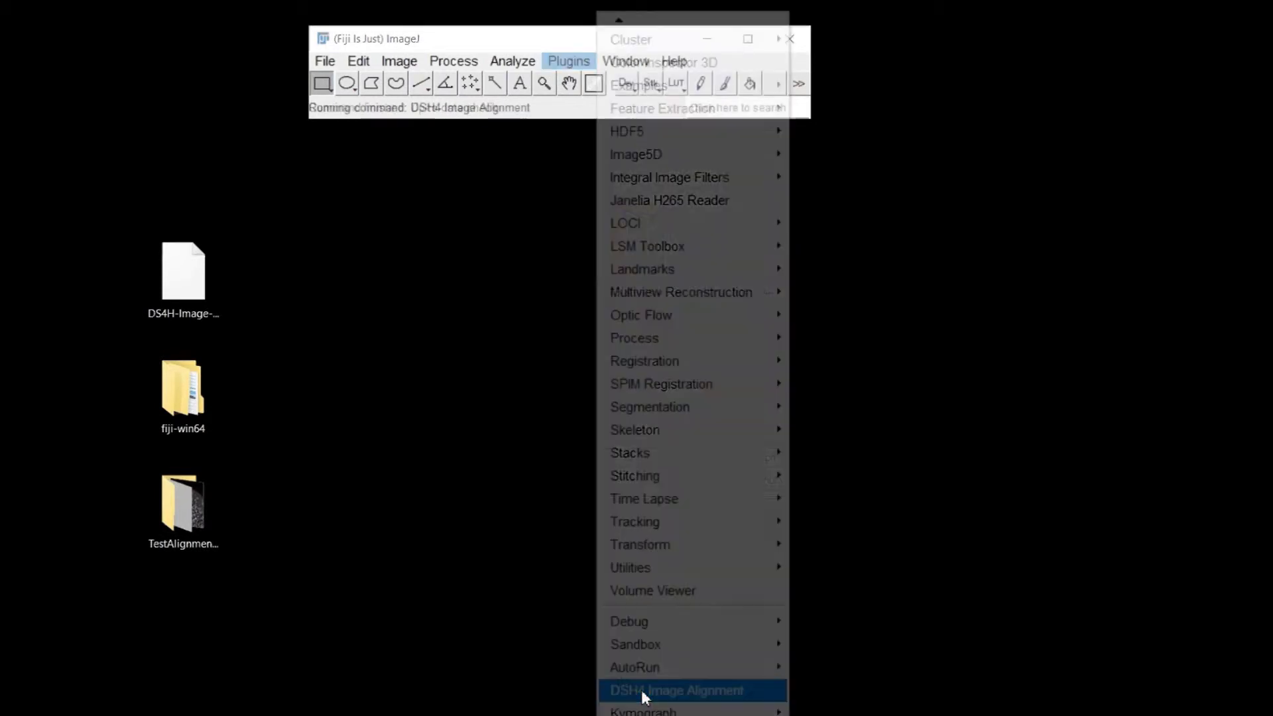
{"action": "double_click", "coordinate": [640, 257]}
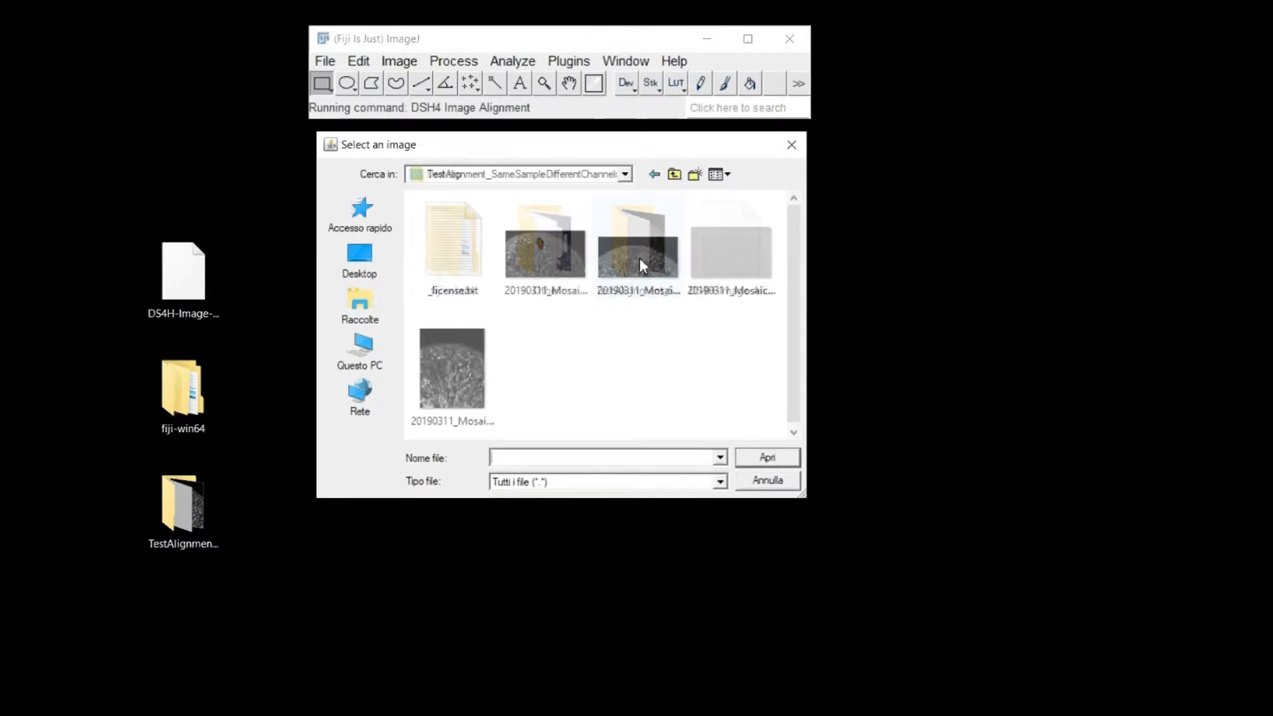
{"action": "left_click", "coordinate": [542, 247]}
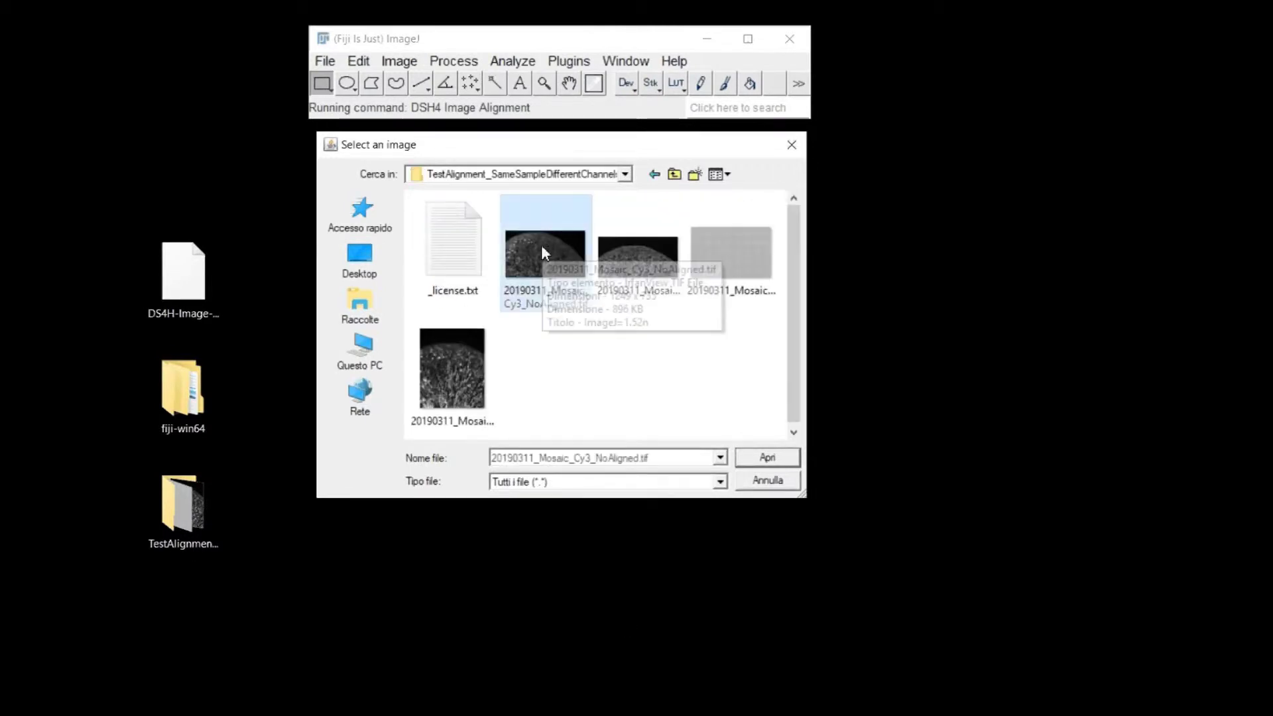
{"action": "left_click", "coordinate": [768, 461]}
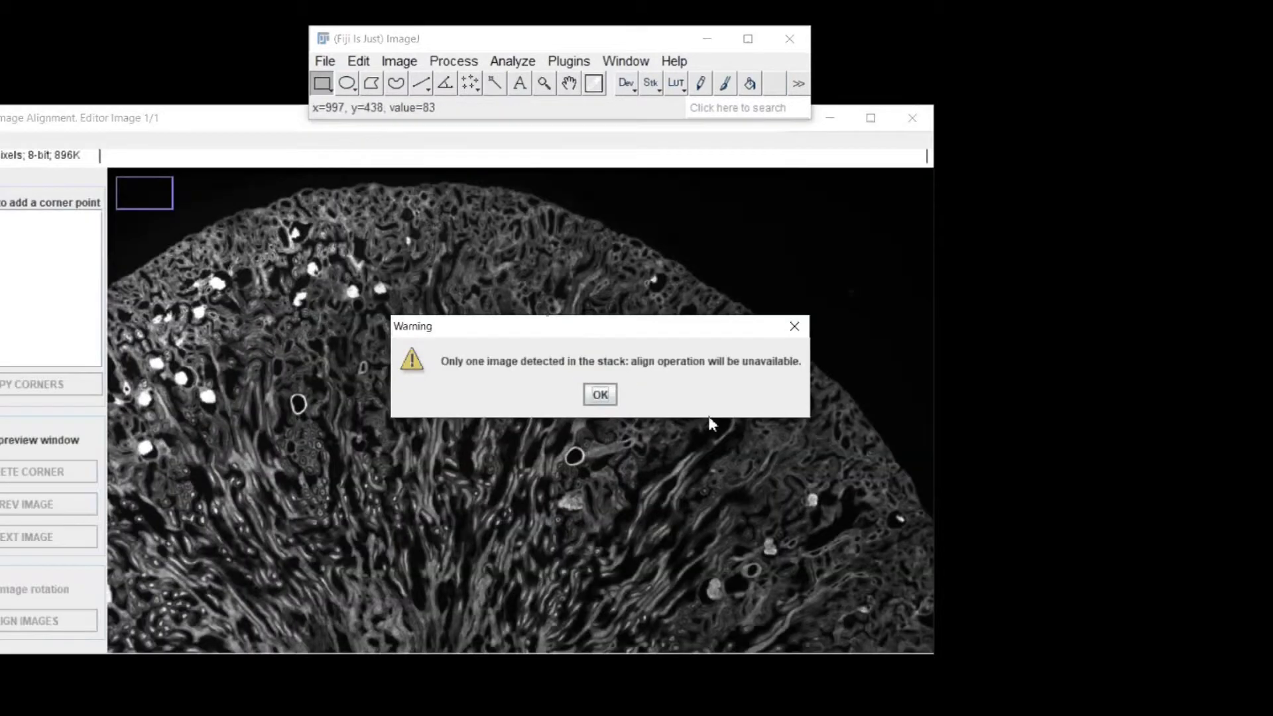
- Add the DAPI, DICn2 and FITC TIFs from Desktop\TestAlignment to the alignment stack
{"action": "left_click", "coordinate": [601, 395]}
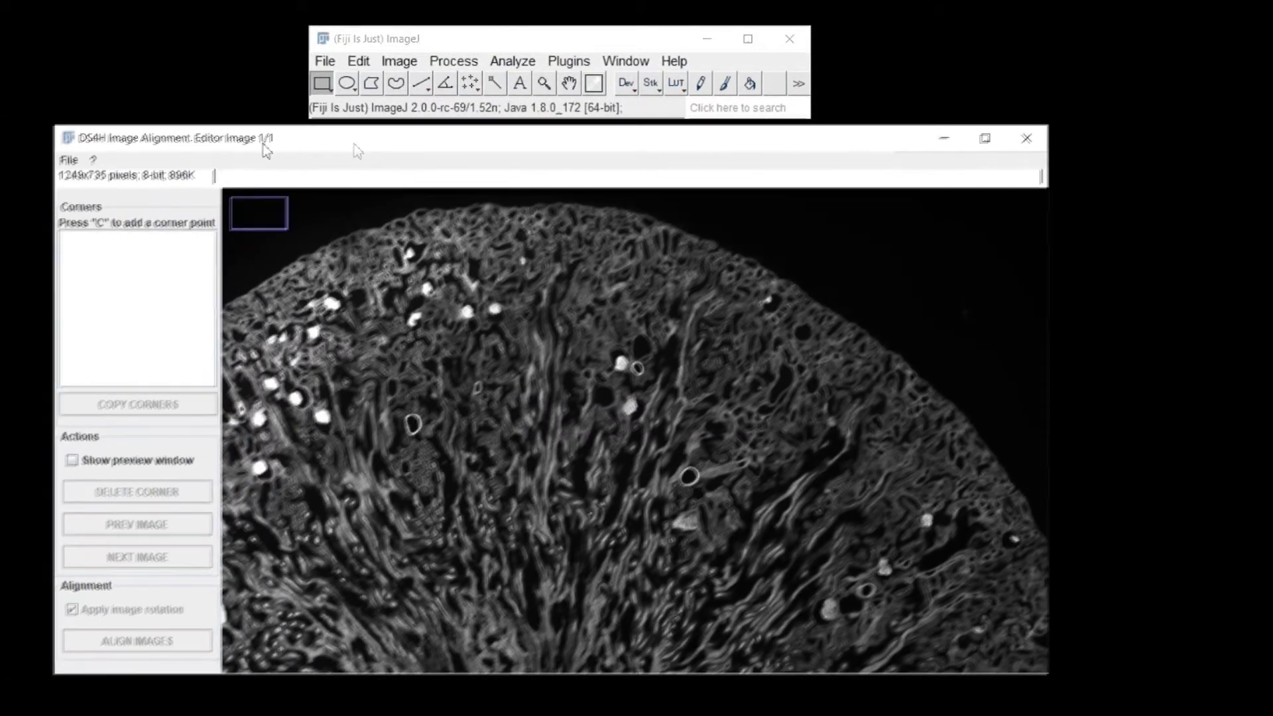
{"action": "left_click", "coordinate": [69, 160]}
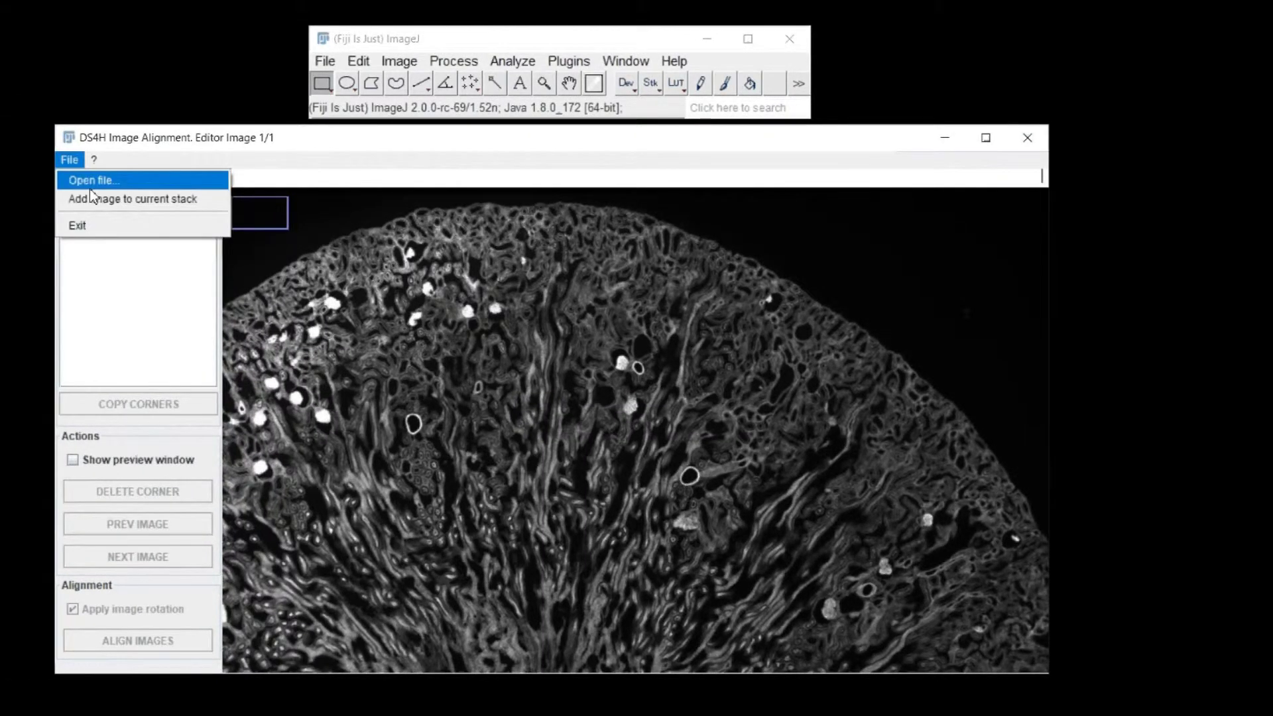
{"action": "left_click", "coordinate": [91, 188]}
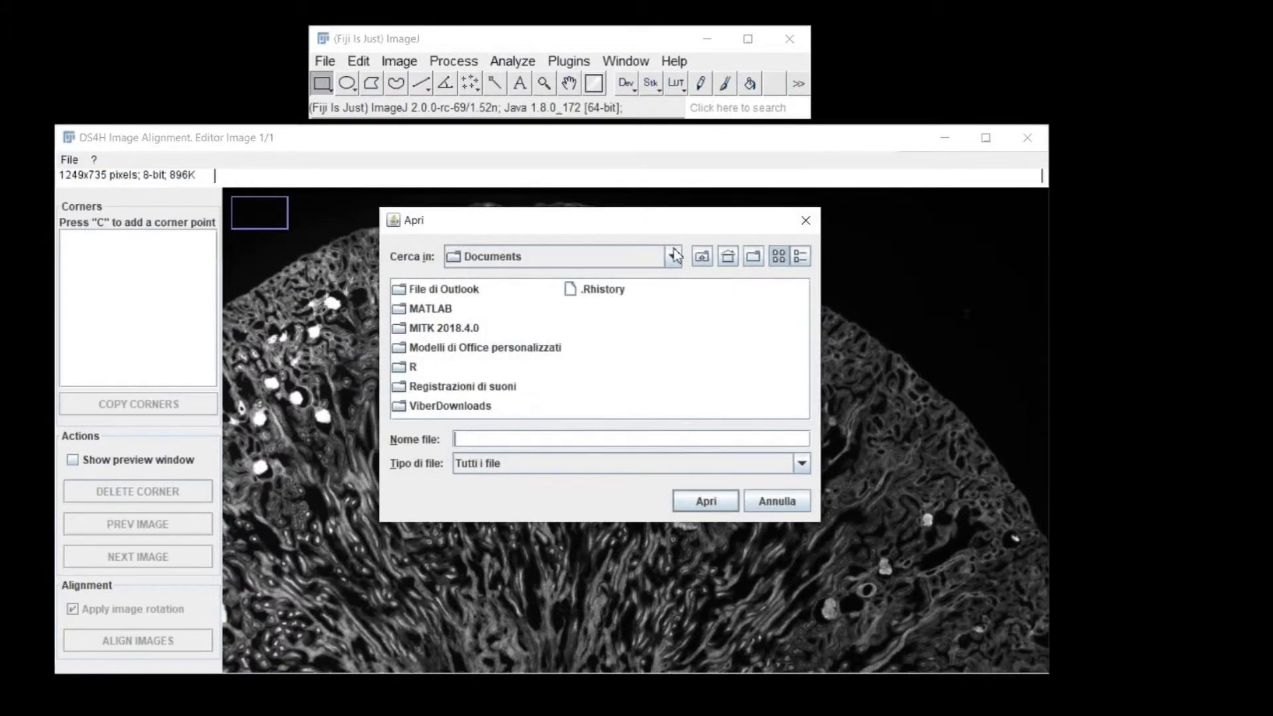
{"action": "left_click", "coordinate": [708, 257]}
{"action": "double_click", "coordinate": [593, 289]}
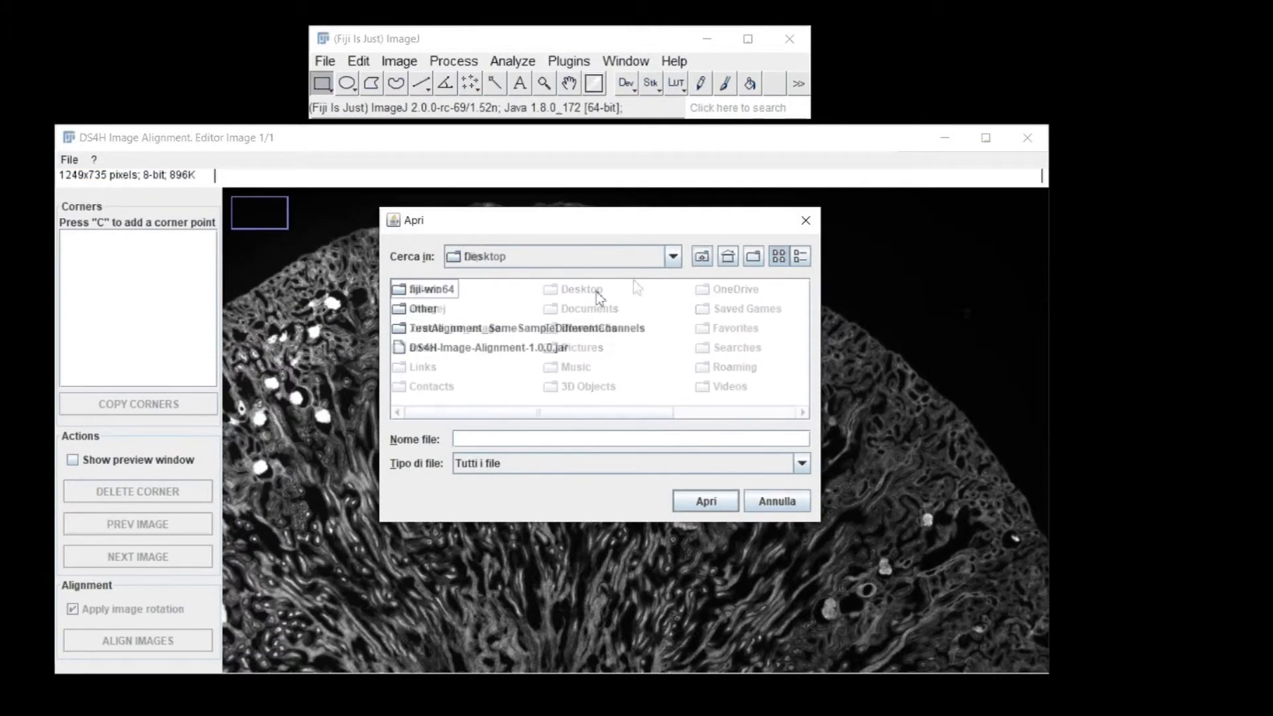
{"action": "double_click", "coordinate": [438, 328]}
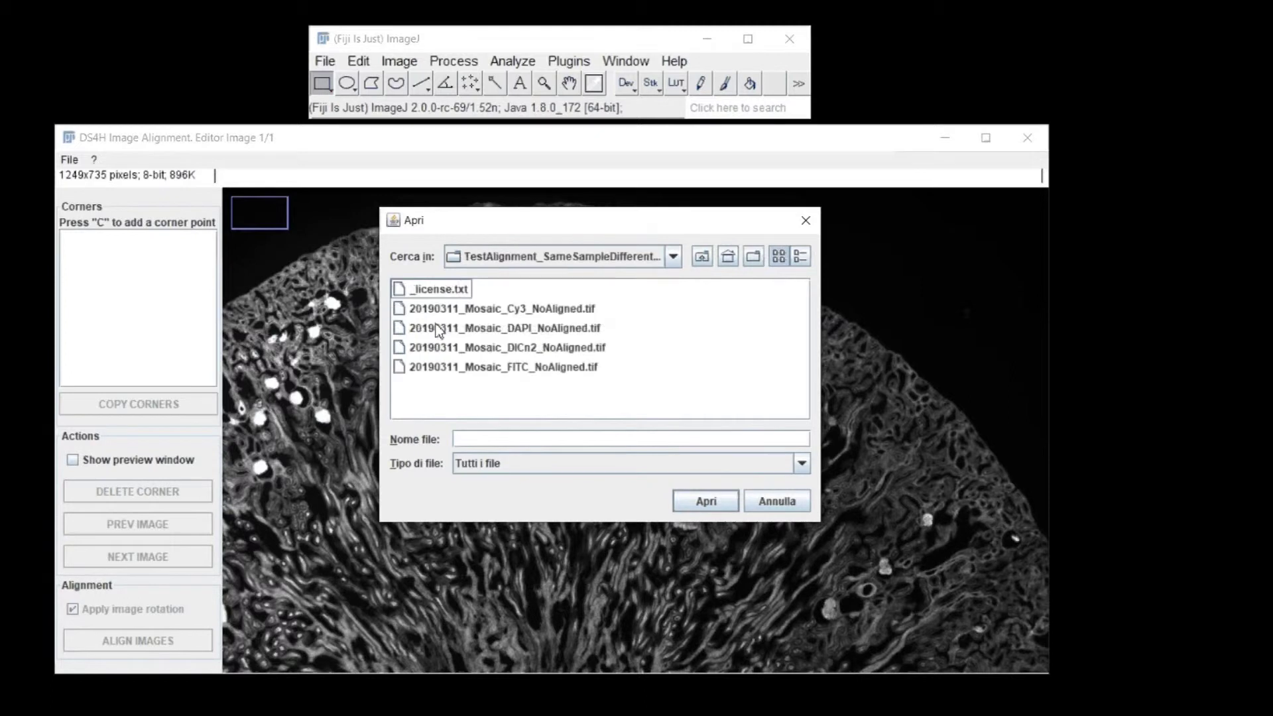
{"action": "left_click", "coordinate": [439, 328]}
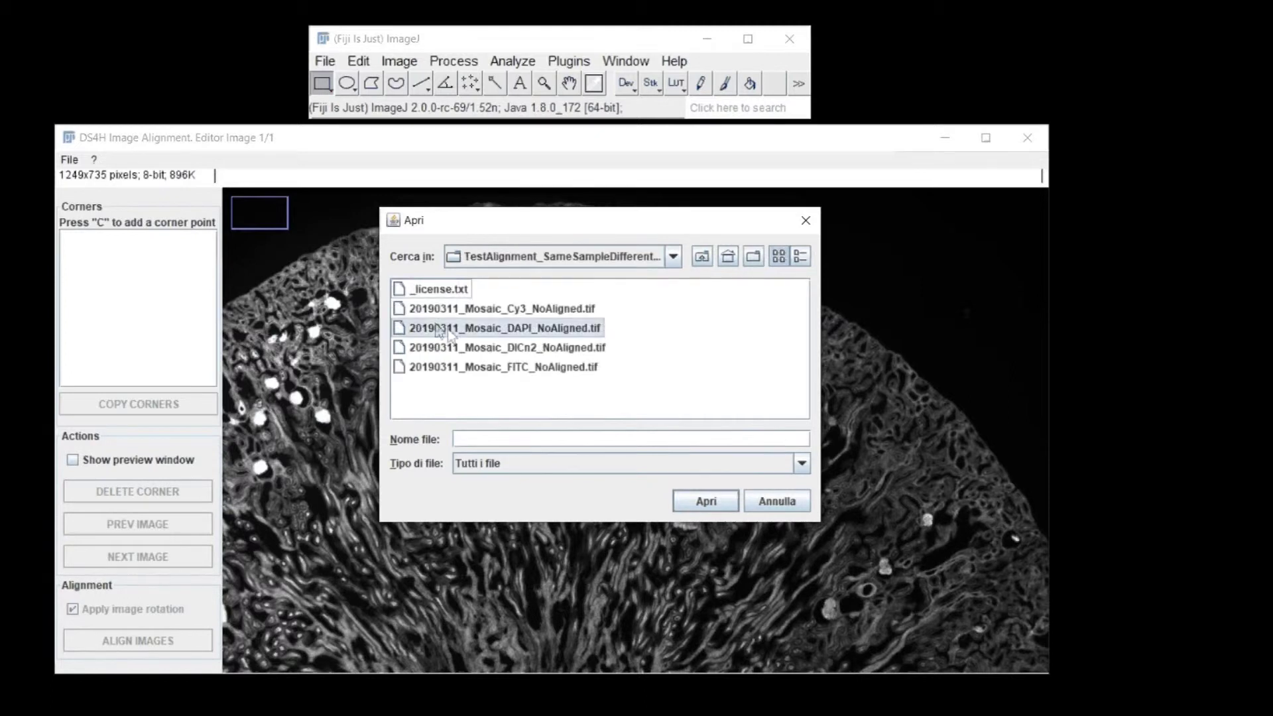
{"action": "left_click", "coordinate": [466, 368], "text": "shift"}
{"action": "left_click", "coordinate": [701, 504]}
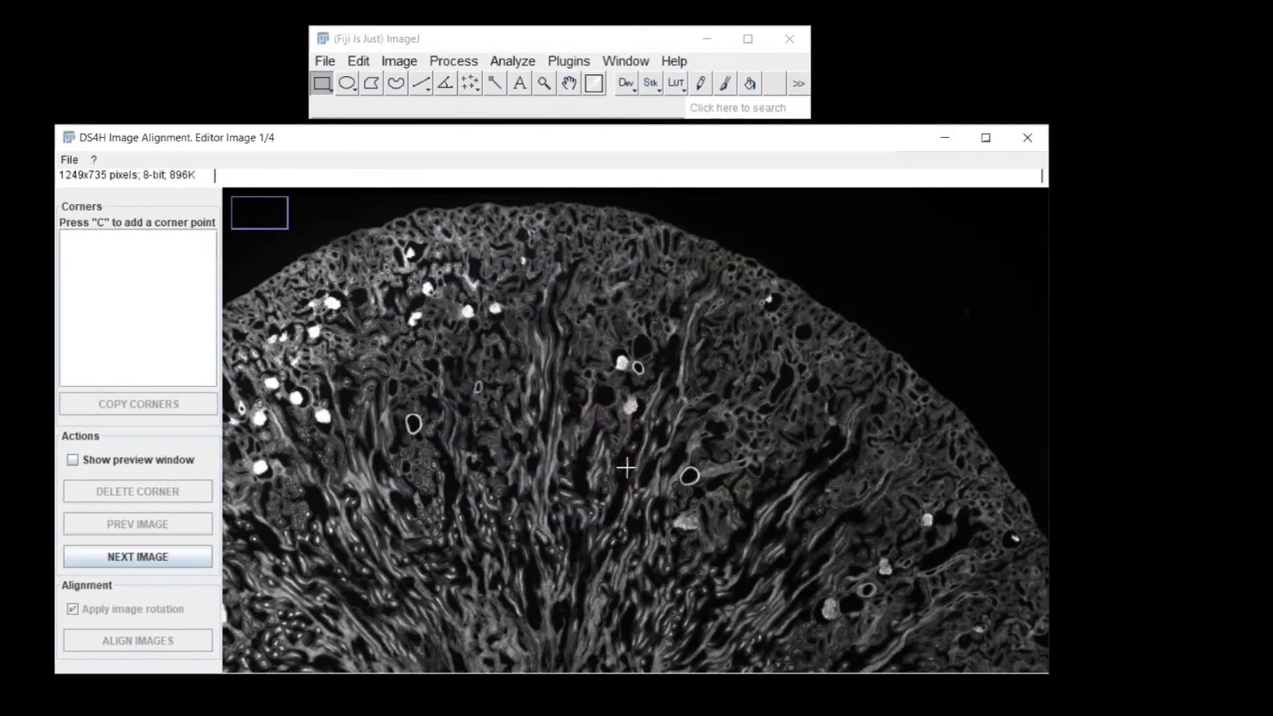
- Step through all four images to 4/4 and back to image 1
{"action": "left_click", "coordinate": [201, 557]}
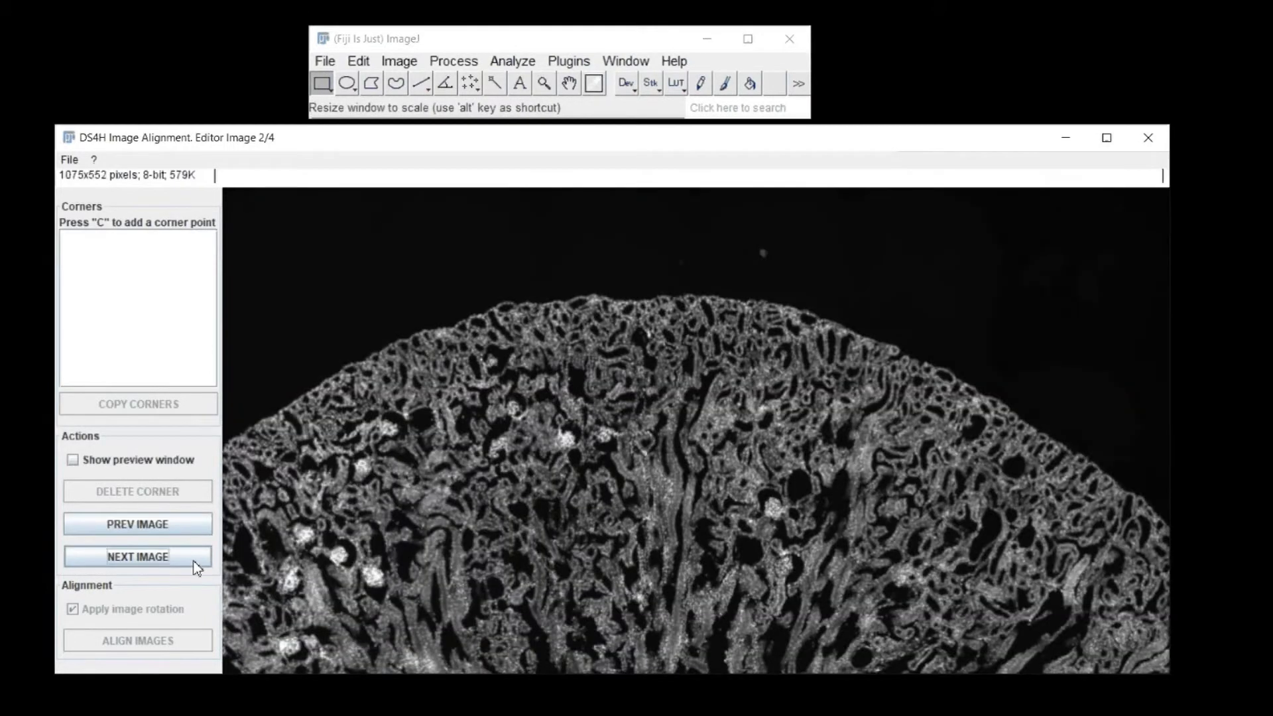
{"action": "left_click", "coordinate": [194, 563]}
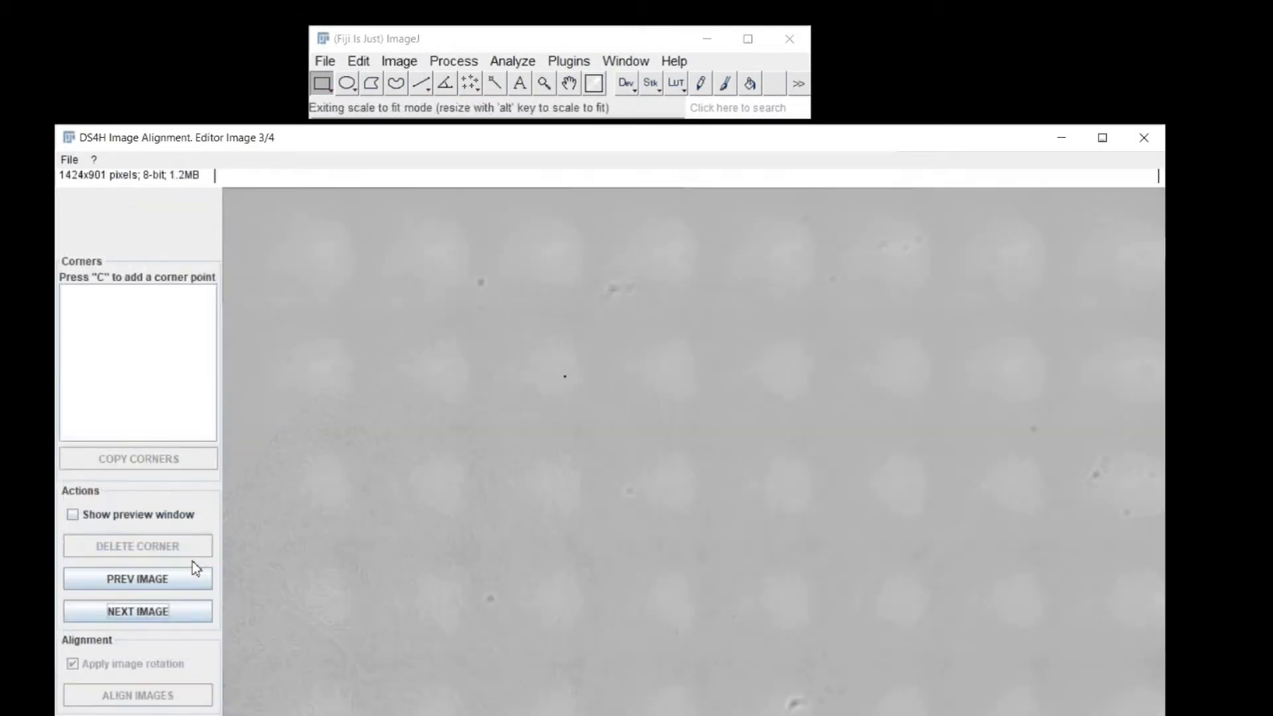
{"action": "left_click", "coordinate": [199, 611]}
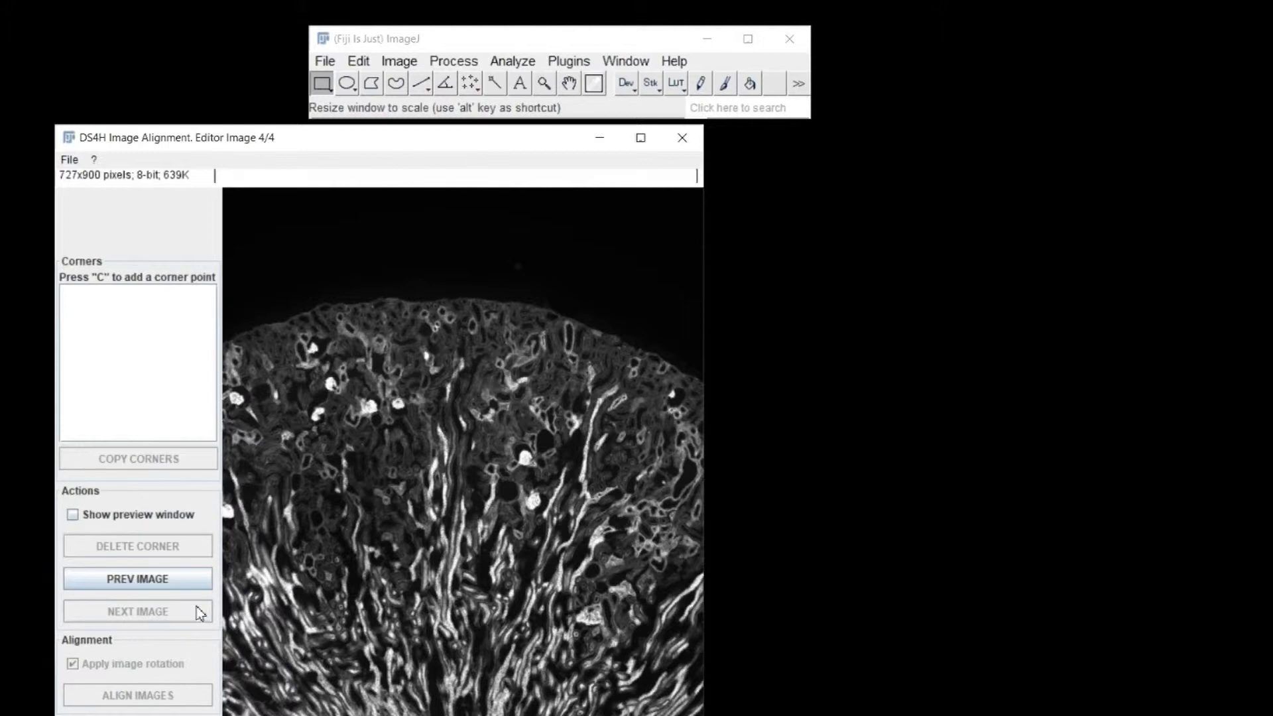
{"action": "left_click", "coordinate": [188, 579]}
{"action": "left_click", "coordinate": [188, 579]}
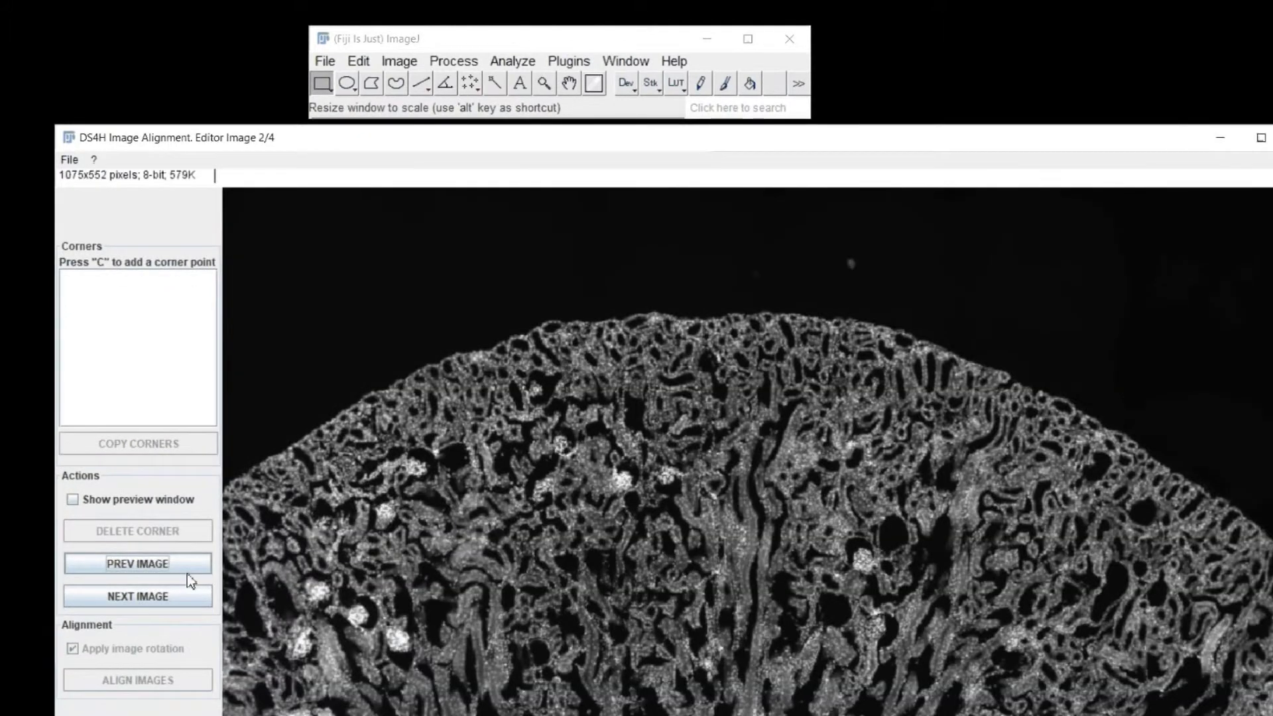
{"action": "left_click", "coordinate": [188, 575]}
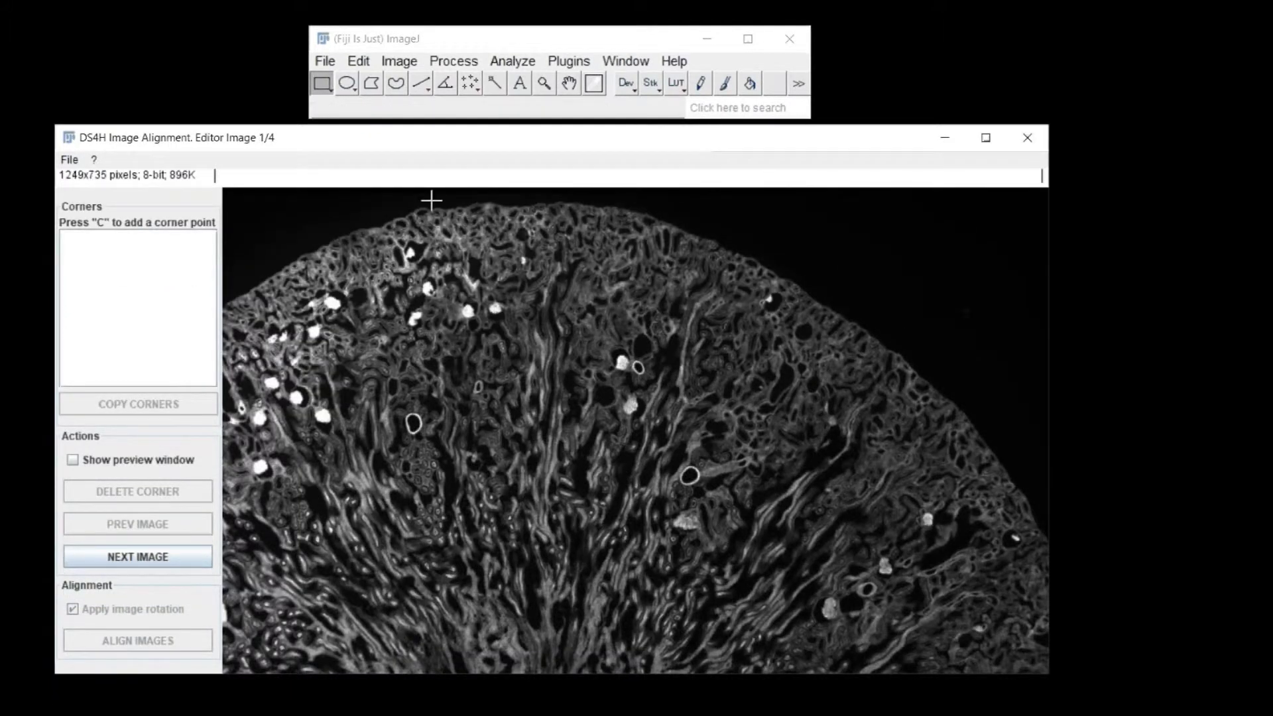
- Zoom to 200% and mark image 1 corners at 300,32, 384,24 and 603,253
{"action": "left_click", "coordinate": [569, 85]}
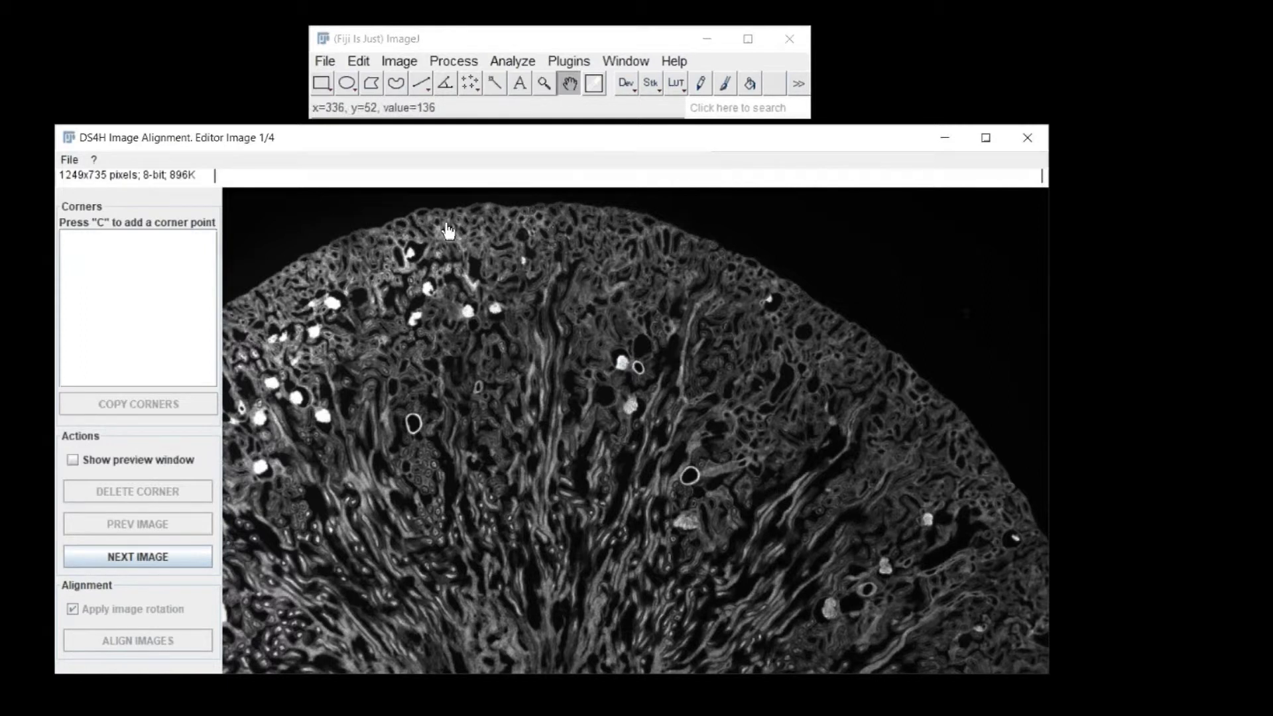
{"action": "key", "text": "plus"}
{"action": "left_click_drag", "start_coordinate": [449, 227], "coordinate": [608, 302]}
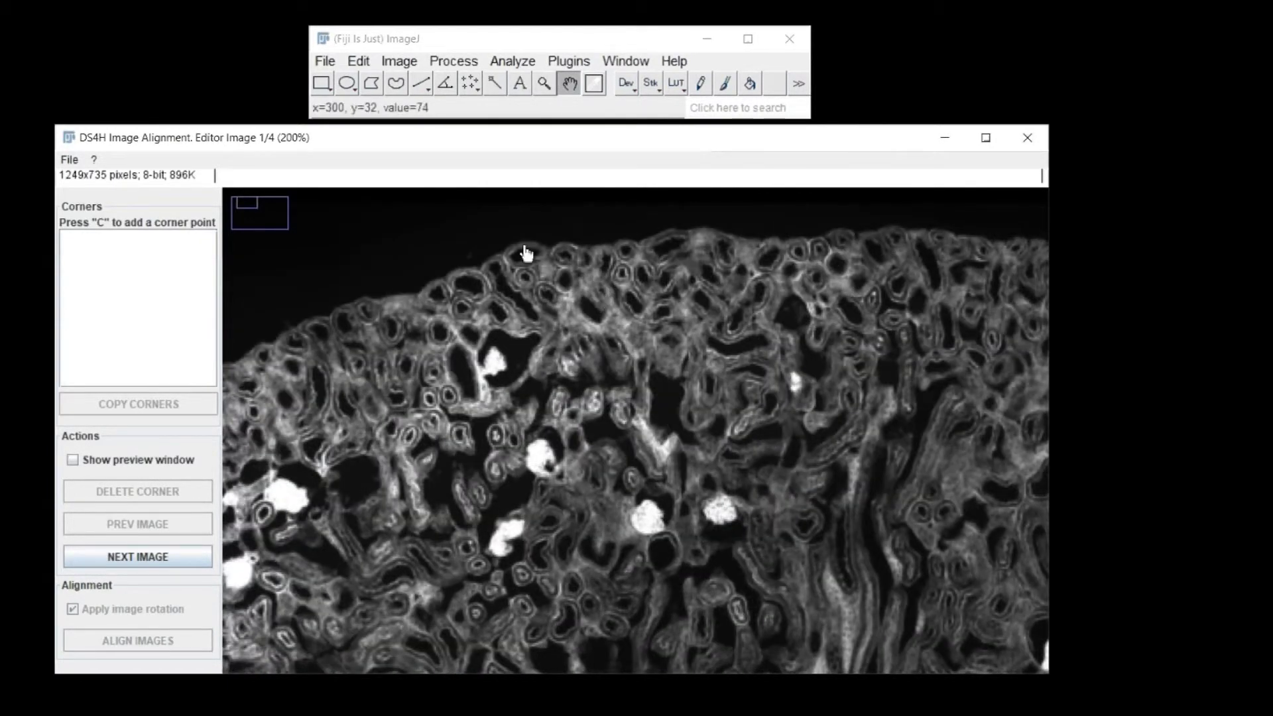
{"action": "key", "text": "c"}
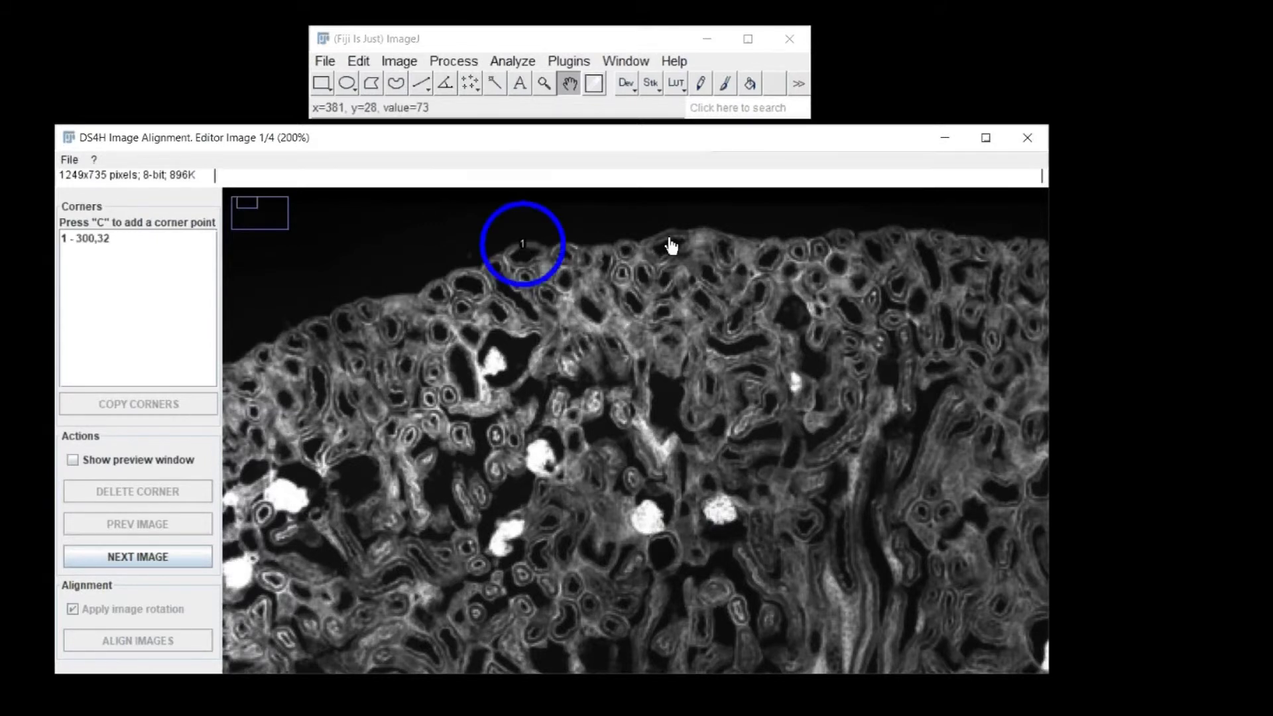
{"action": "key", "text": "c"}
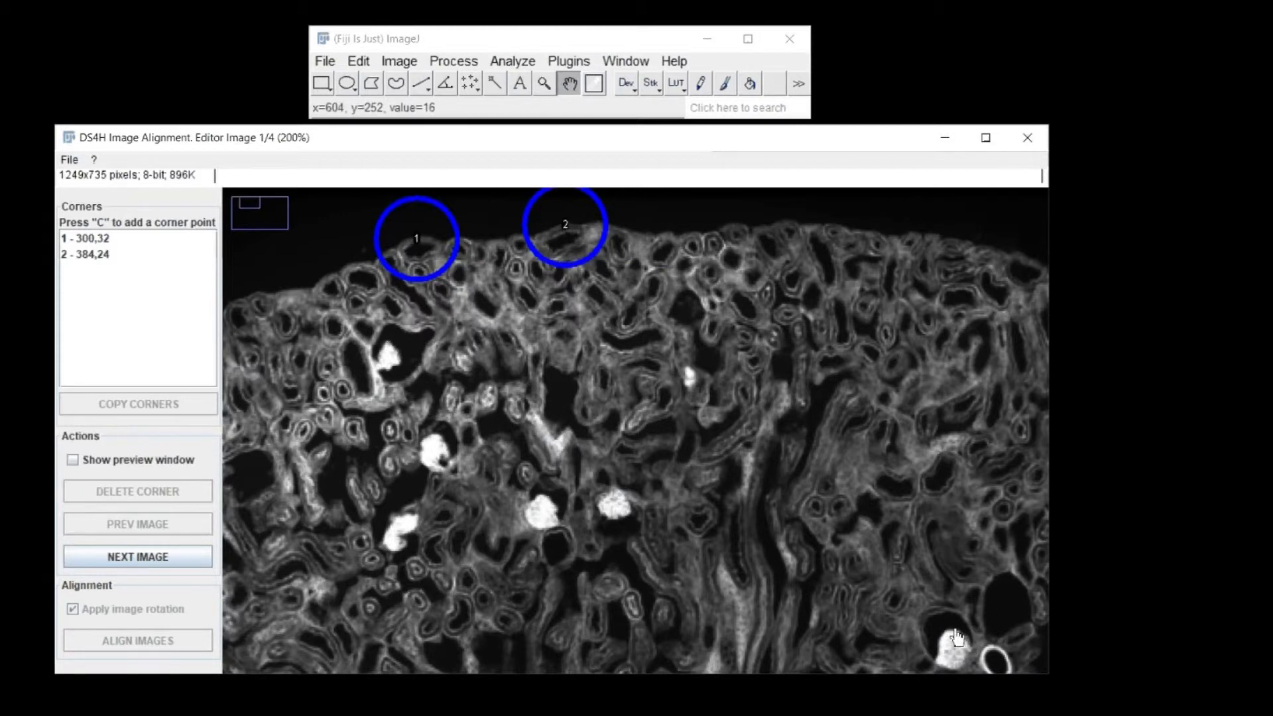
{"action": "key", "text": "c"}
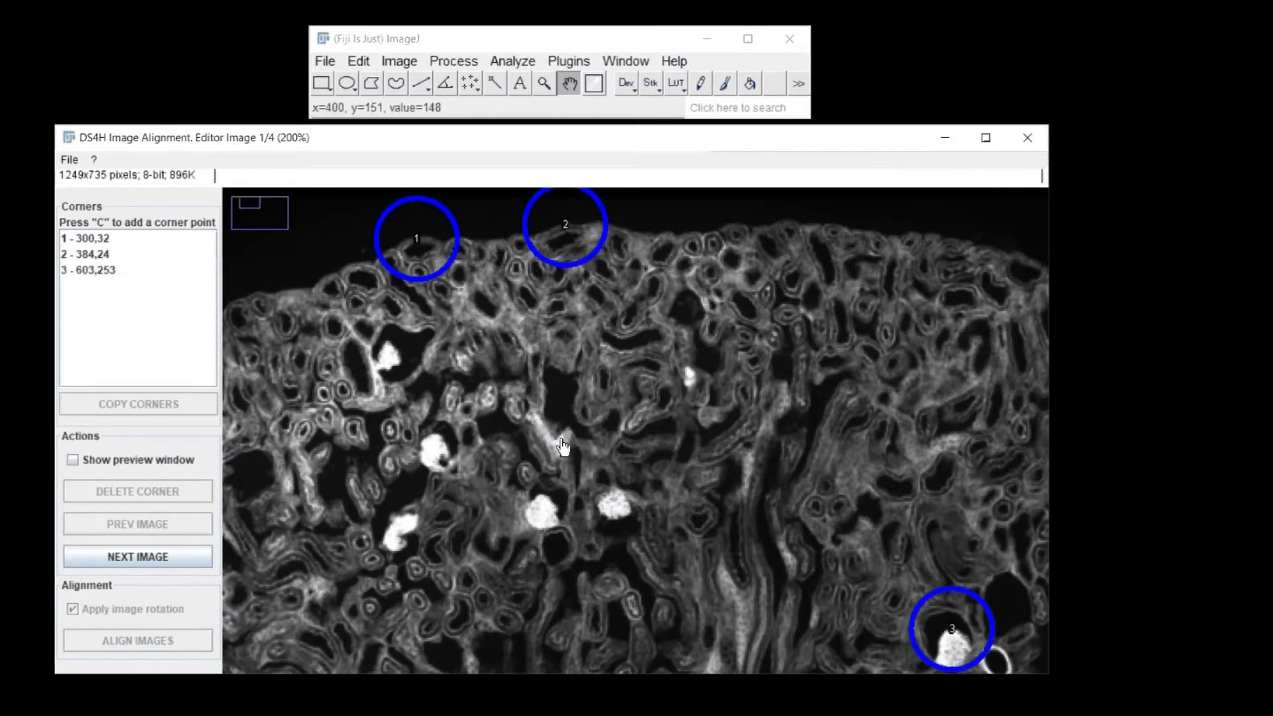
- On image 2, copy the corner points from image 1
{"action": "left_click", "coordinate": [138, 559]}
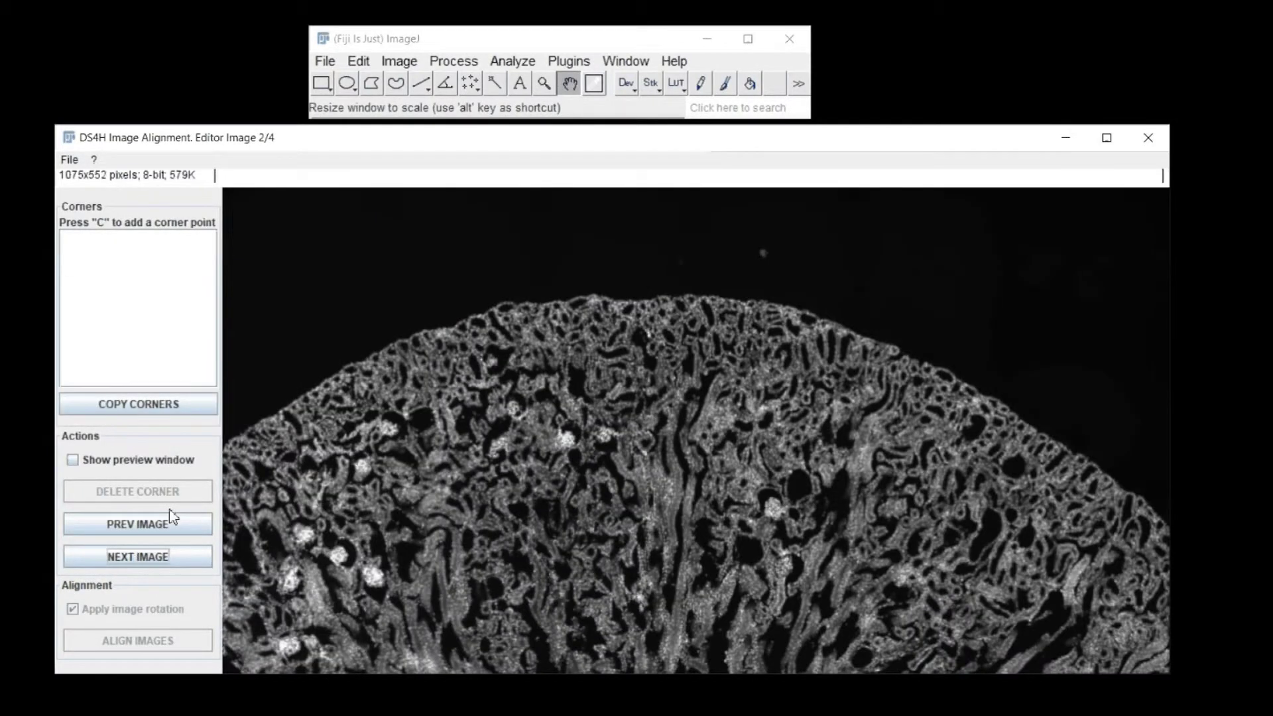
{"action": "left_click", "coordinate": [147, 409]}
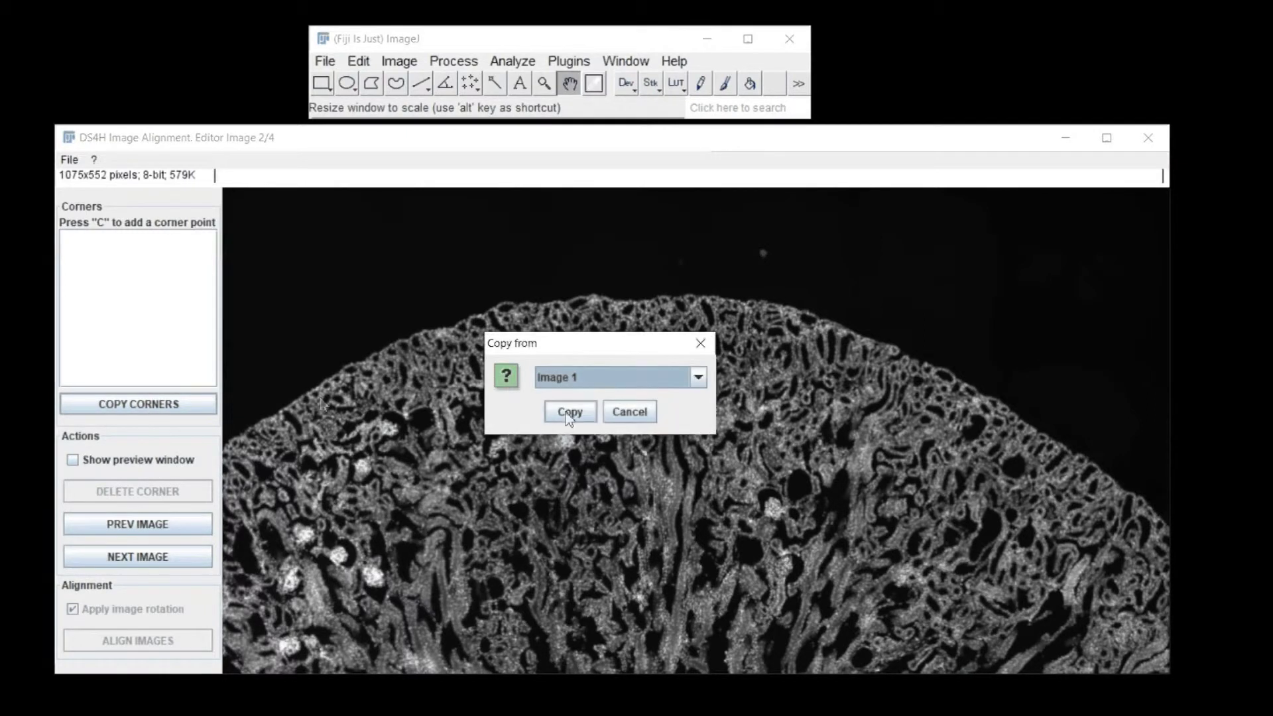
{"action": "left_click", "coordinate": [569, 414]}
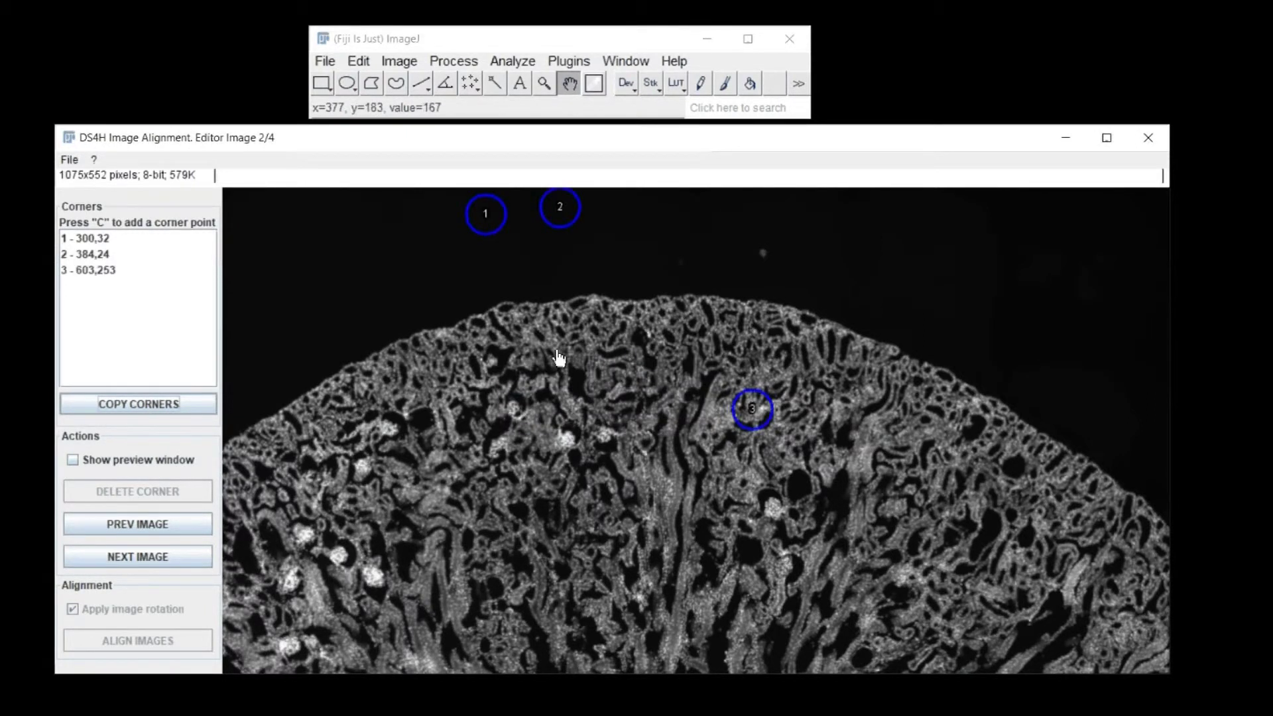
- Move image 2's corners to 323,128, 406,120 and 626,348, then advance to image 3
{"action": "left_click", "coordinate": [495, 83]}
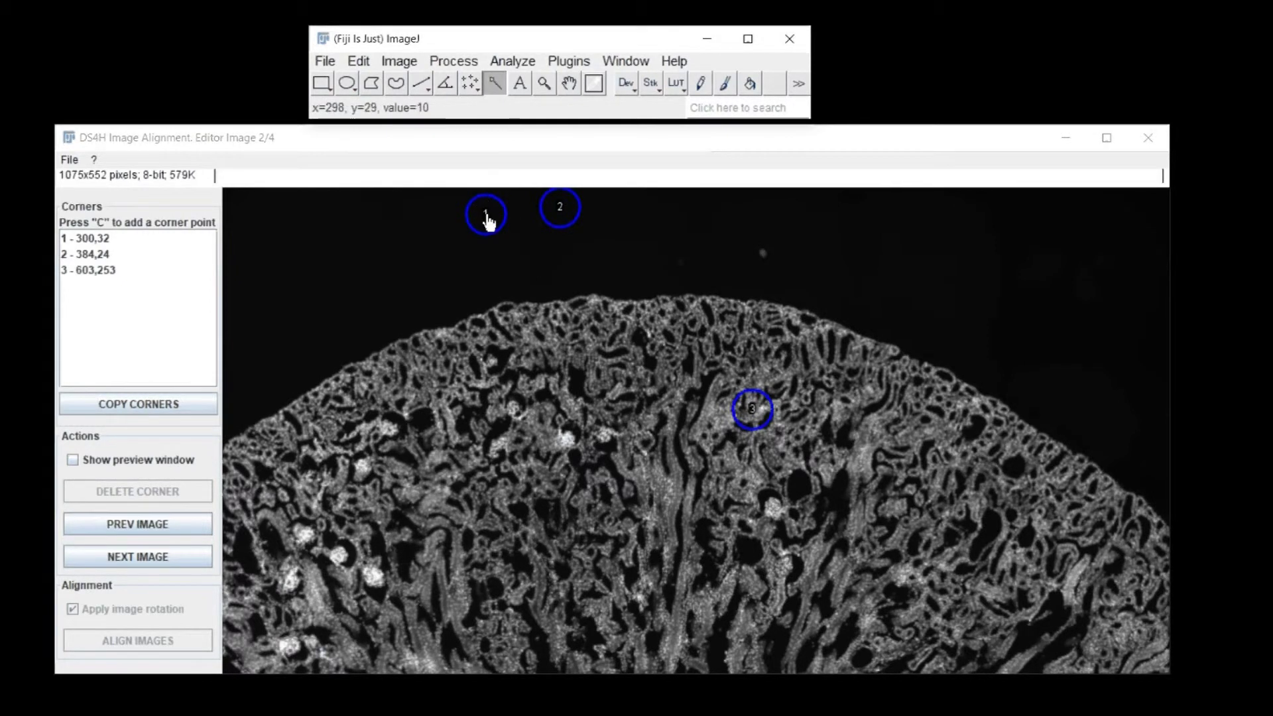
{"action": "left_click_drag", "start_coordinate": [489, 215], "coordinate": [507, 305]}
{"action": "left_click_drag", "start_coordinate": [561, 207], "coordinate": [582, 298]}
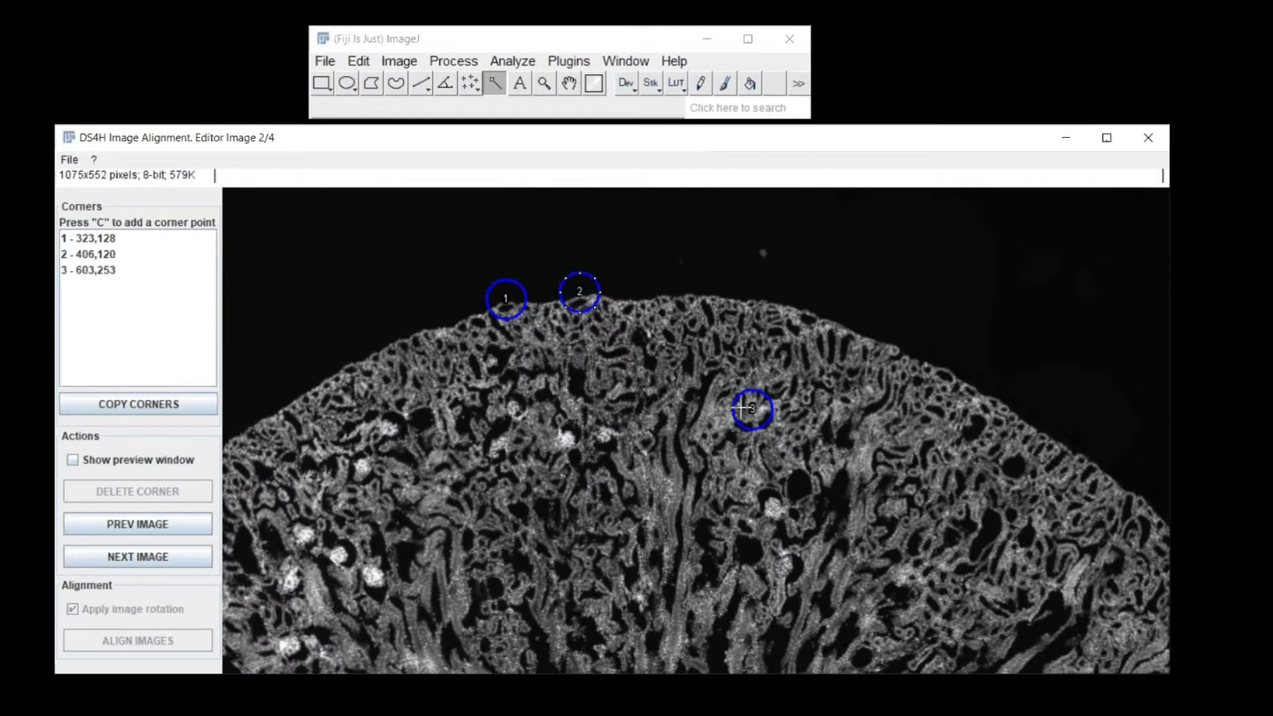
{"action": "left_click_drag", "start_coordinate": [743, 408], "coordinate": [773, 502]}
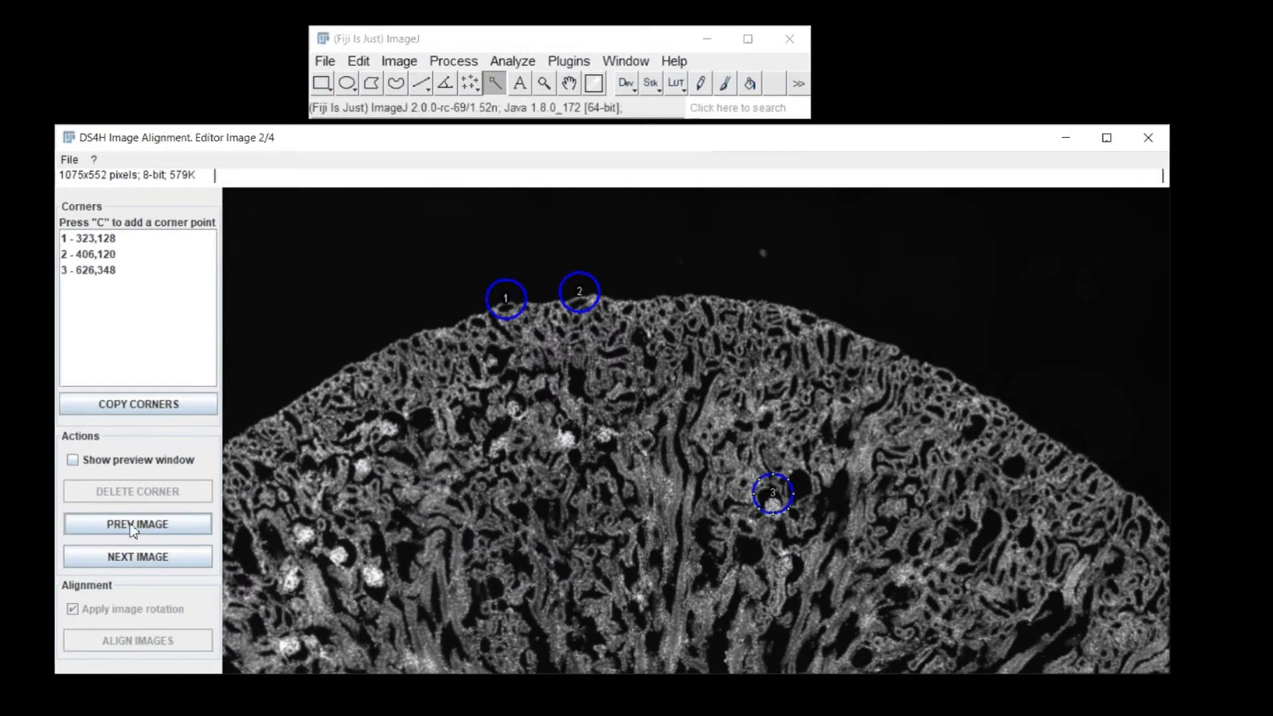
{"action": "left_click", "coordinate": [133, 558]}
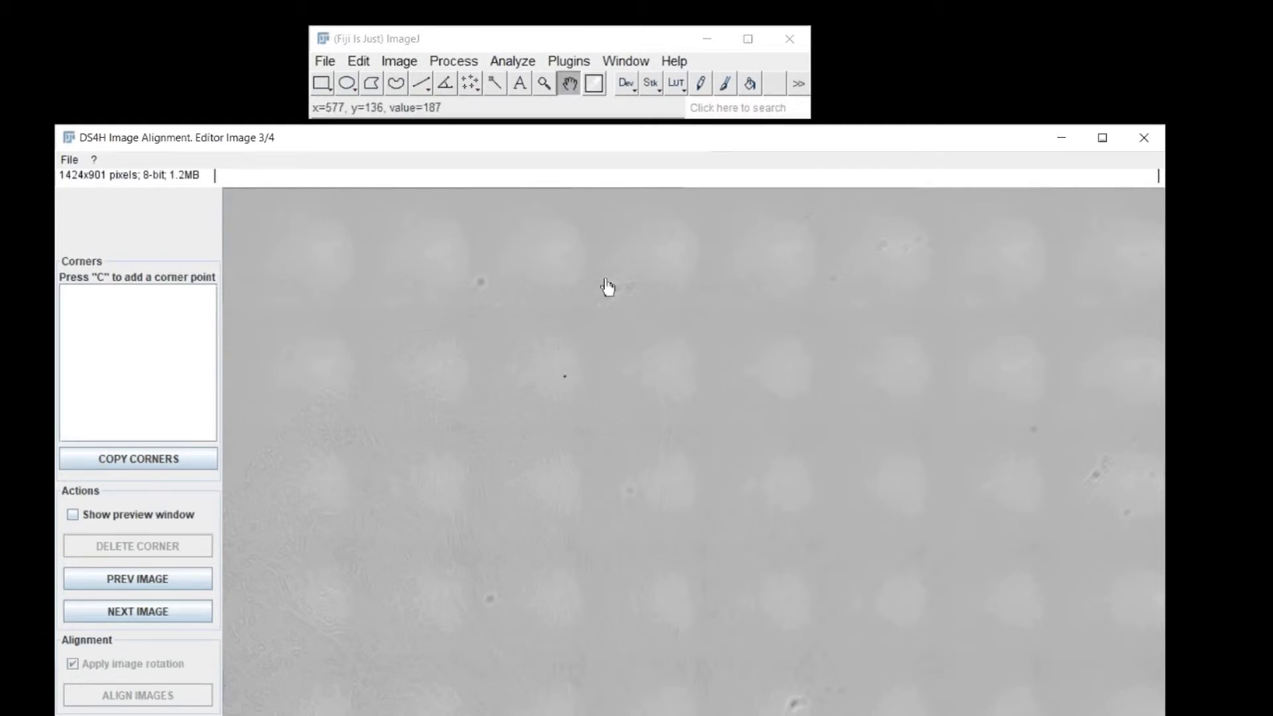
- With image 2 previewed as reference, place image 3 corners at 463,148 and 547,141
{"action": "scroll", "coordinate": [705, 425], "scroll_direction": "up", "scroll_amount": 1}
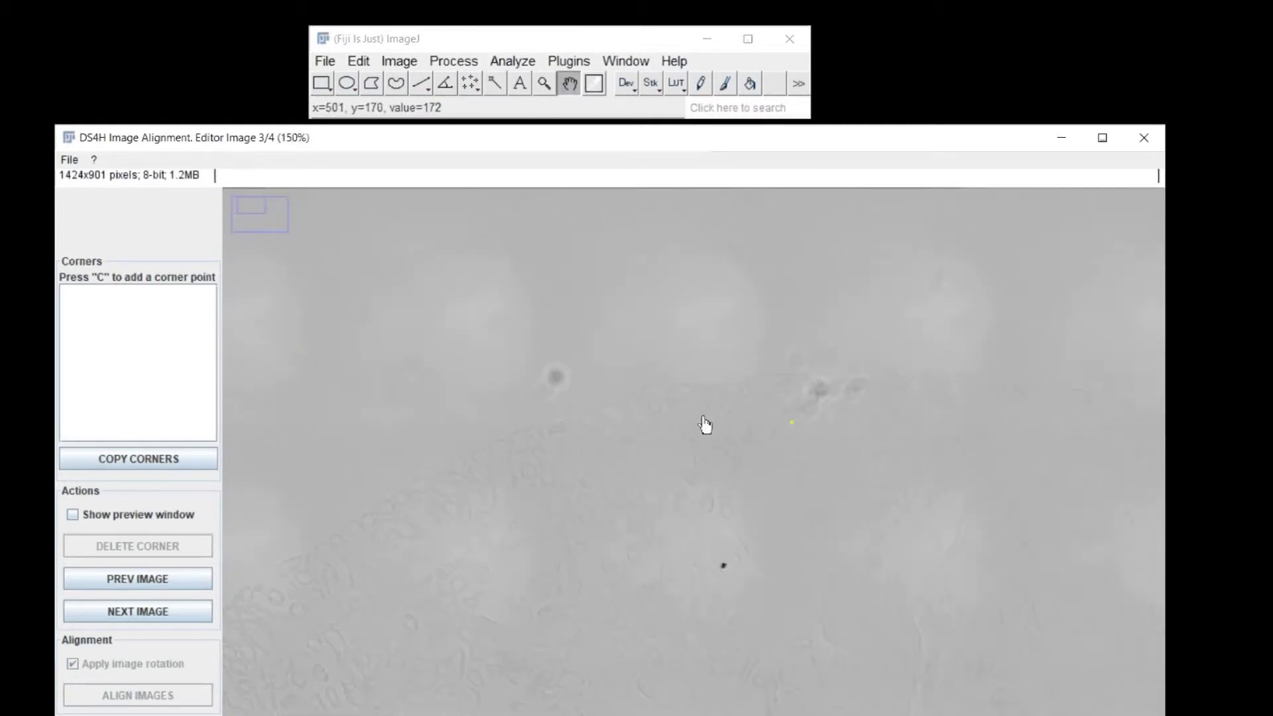
{"action": "scroll", "coordinate": [705, 425], "scroll_direction": "up", "scroll_amount": 1}
{"action": "left_click_drag", "start_coordinate": [685, 469], "coordinate": [378, 306]}
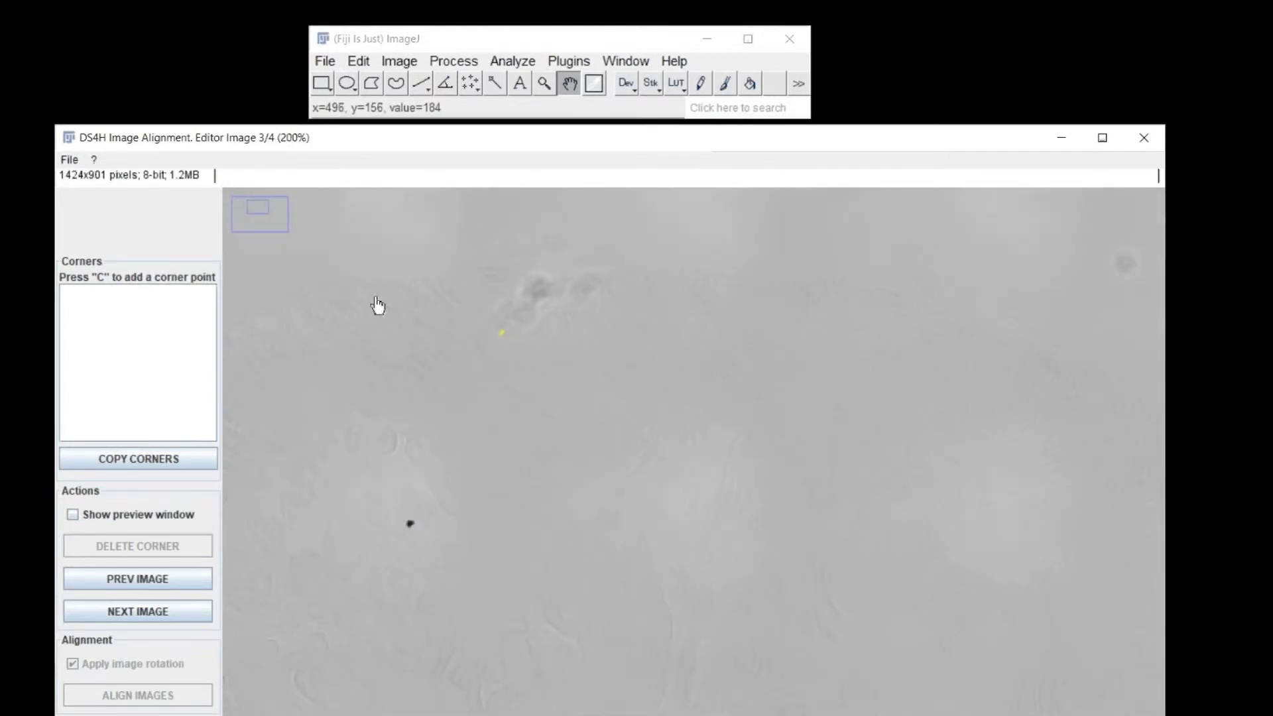
{"action": "left_click", "coordinate": [72, 514]}
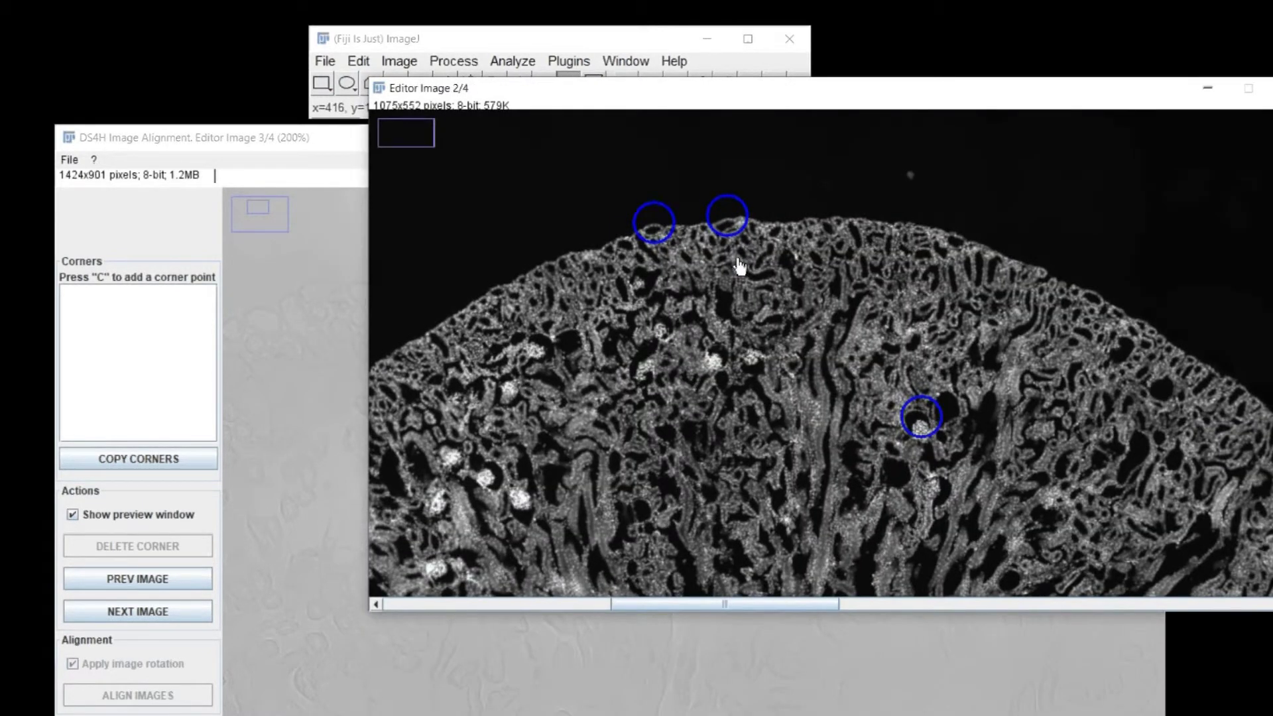
{"action": "scroll", "coordinate": [739, 264], "scroll_direction": "up", "scroll_amount": 1}
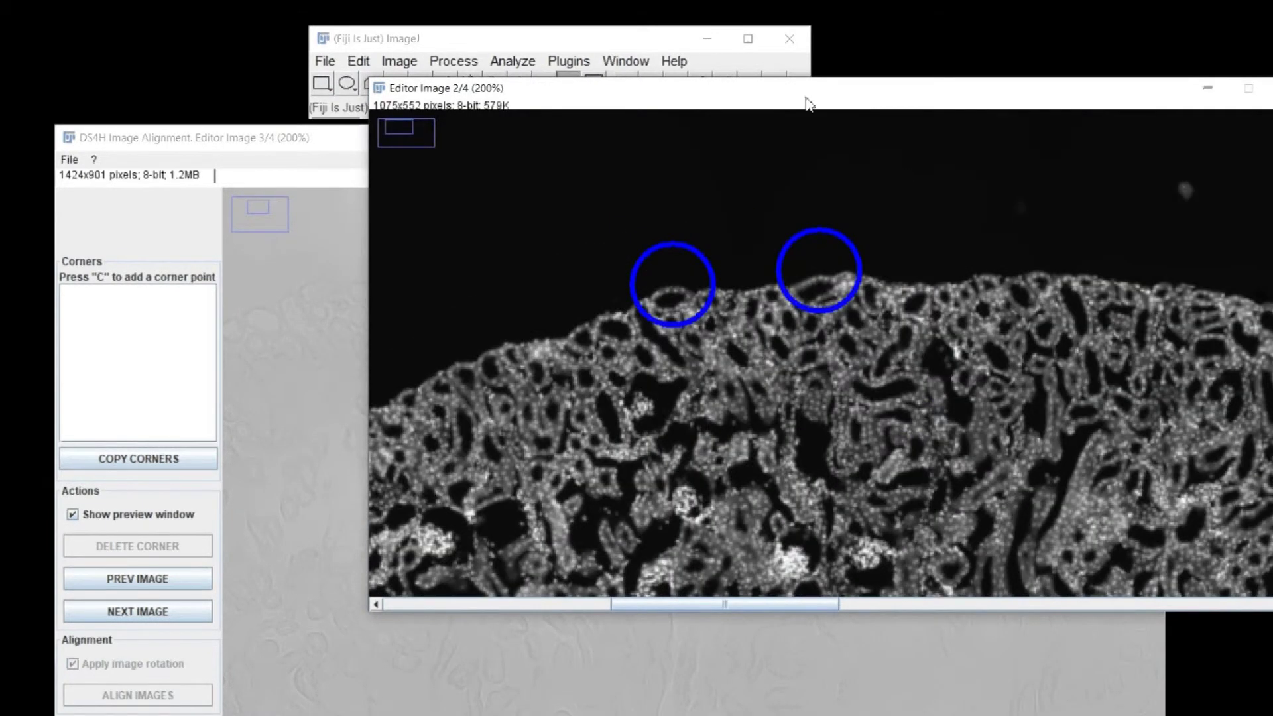
{"action": "left_click_drag", "start_coordinate": [807, 103], "coordinate": [659, 383]}
{"action": "left_click_drag", "start_coordinate": [601, 574], "coordinate": [408, 570]}
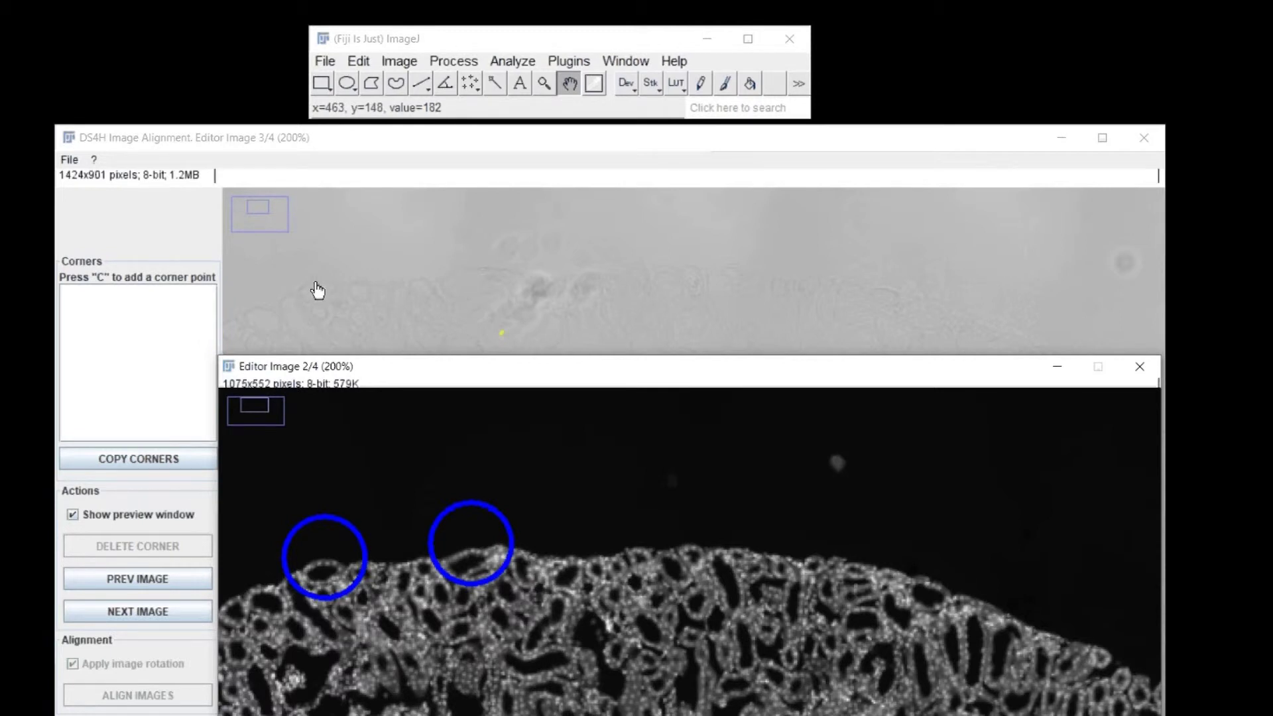
{"action": "key", "text": "c"}
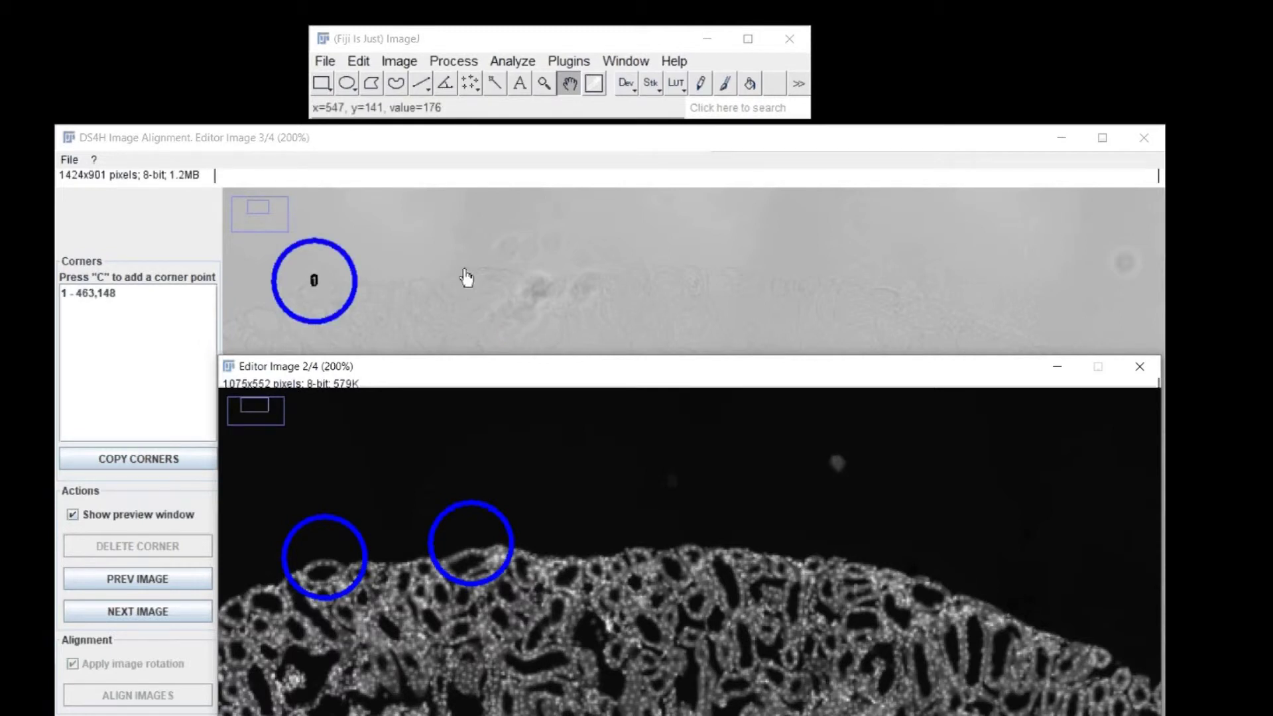
{"action": "key", "text": "c"}
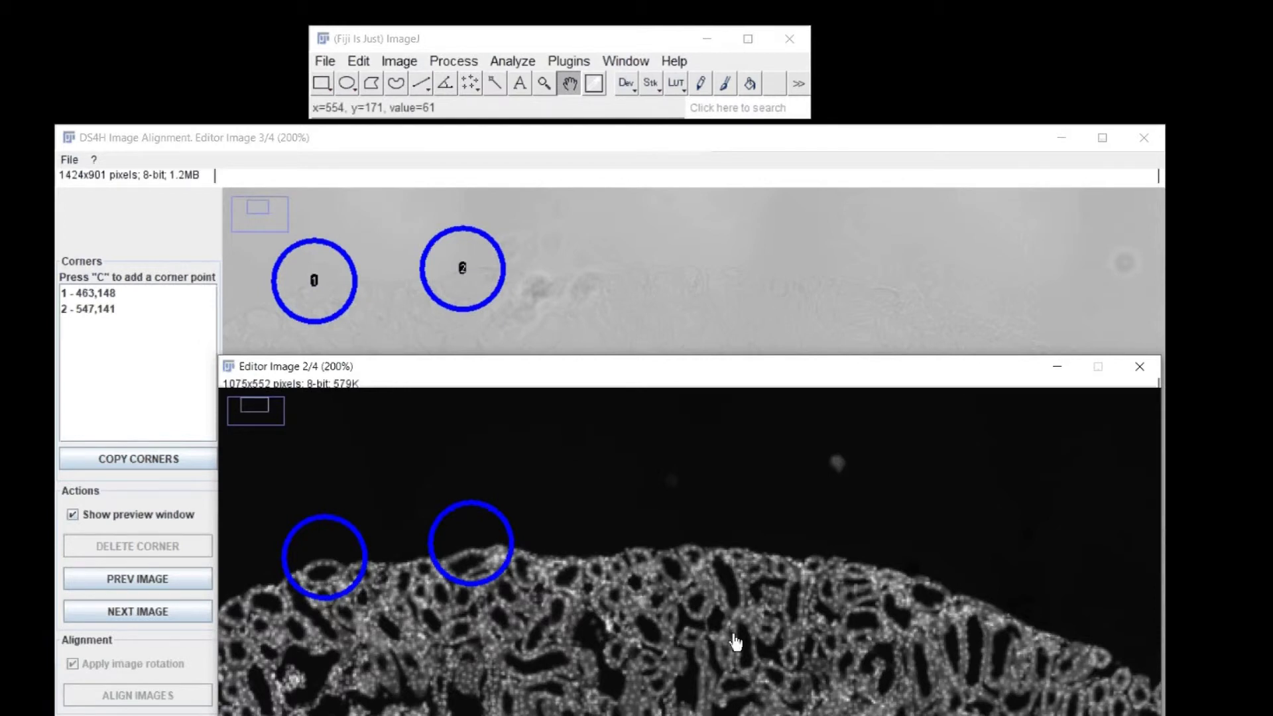
- Place image 3's third corner at 767,369, close the preview, and advance to image 4
{"action": "left_click_drag", "start_coordinate": [736, 642], "coordinate": [730, 483]}
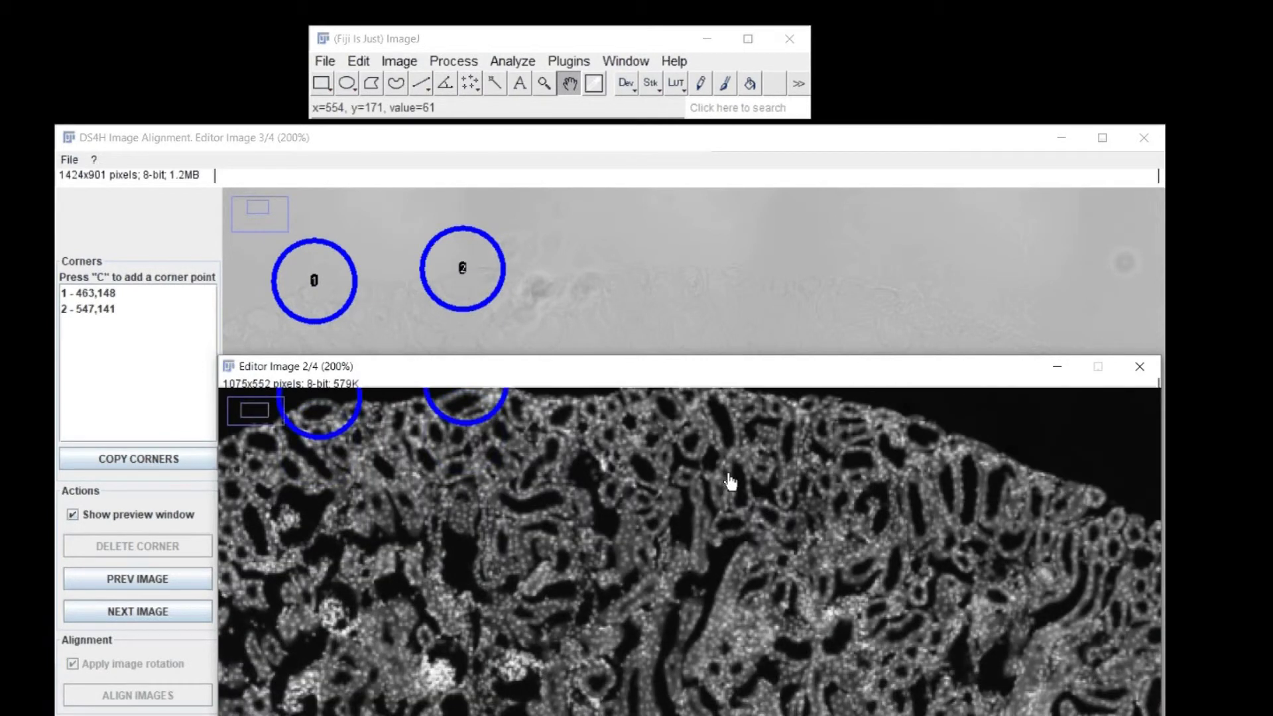
{"action": "left_click_drag", "start_coordinate": [752, 640], "coordinate": [746, 553]}
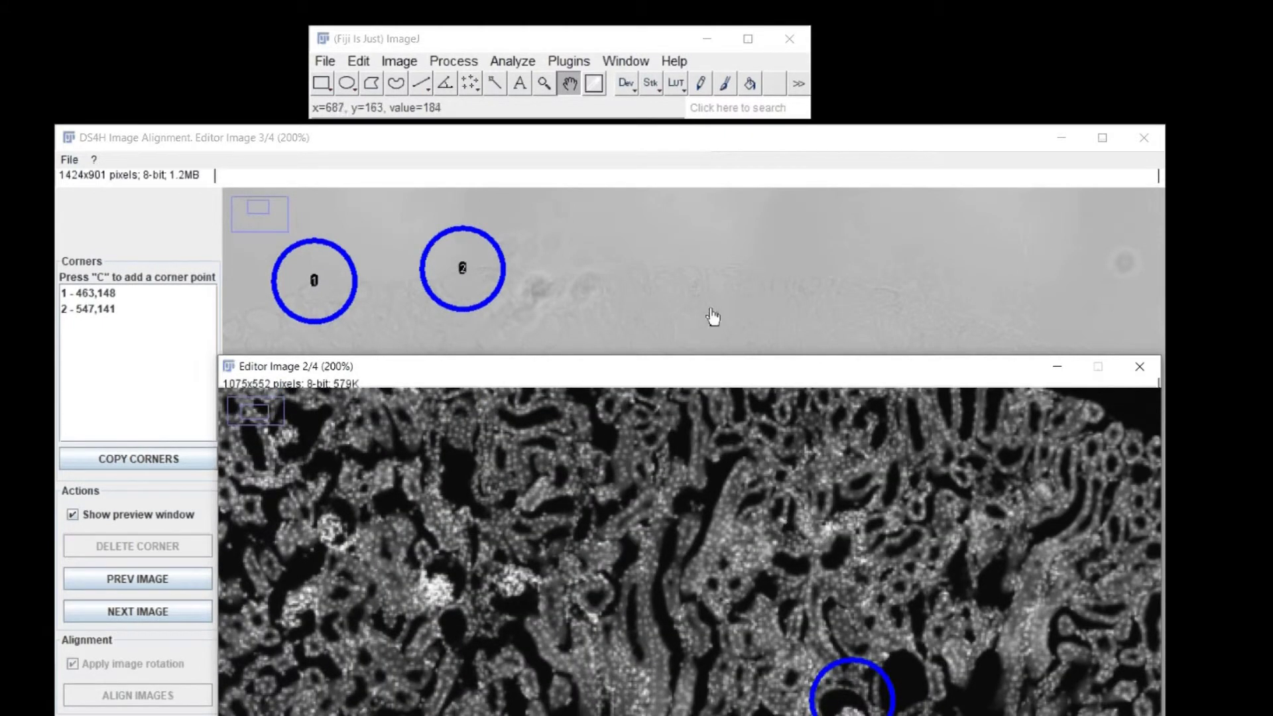
{"action": "left_click_drag", "start_coordinate": [713, 317], "coordinate": [713, 242]}
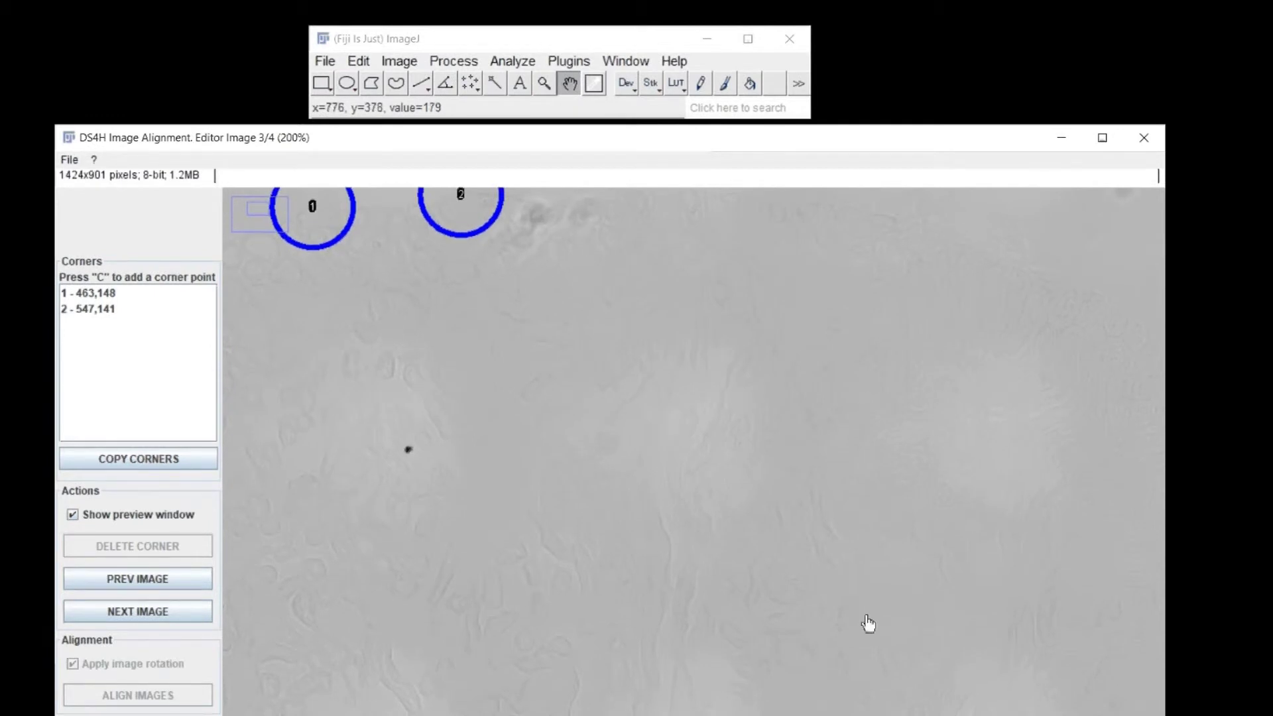
{"action": "key", "text": "c"}
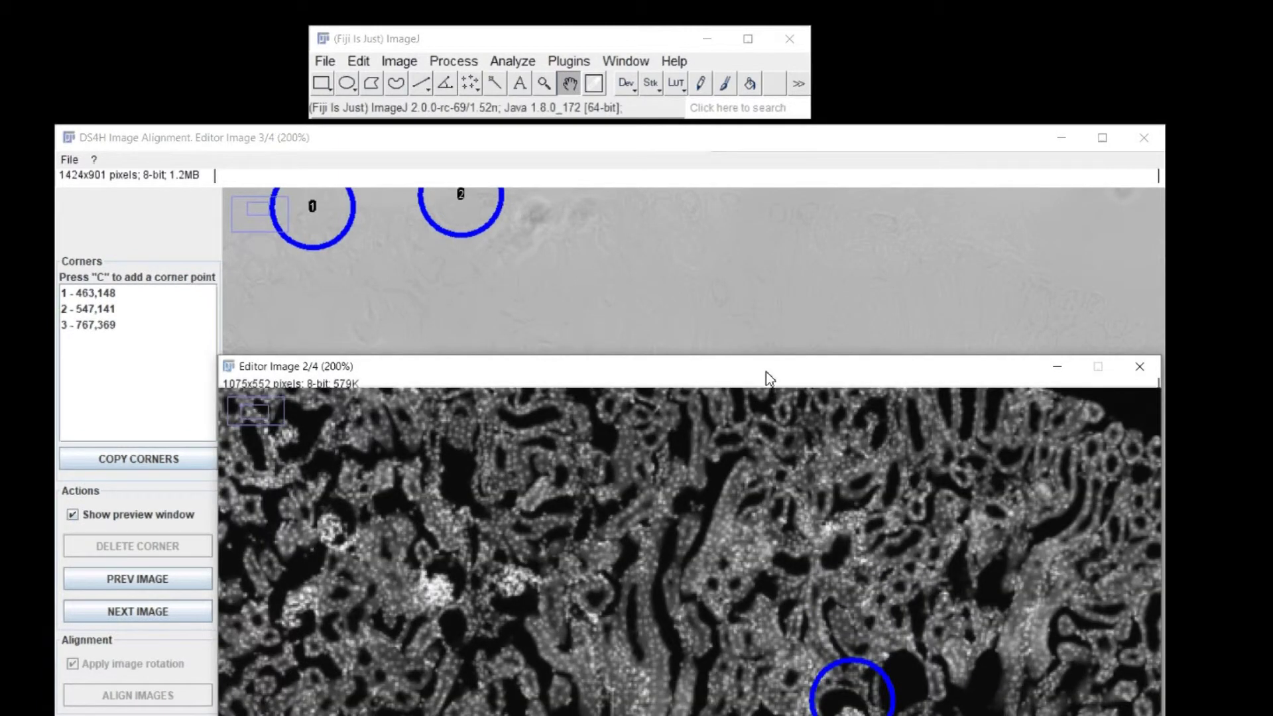
{"action": "left_click", "coordinate": [1140, 369]}
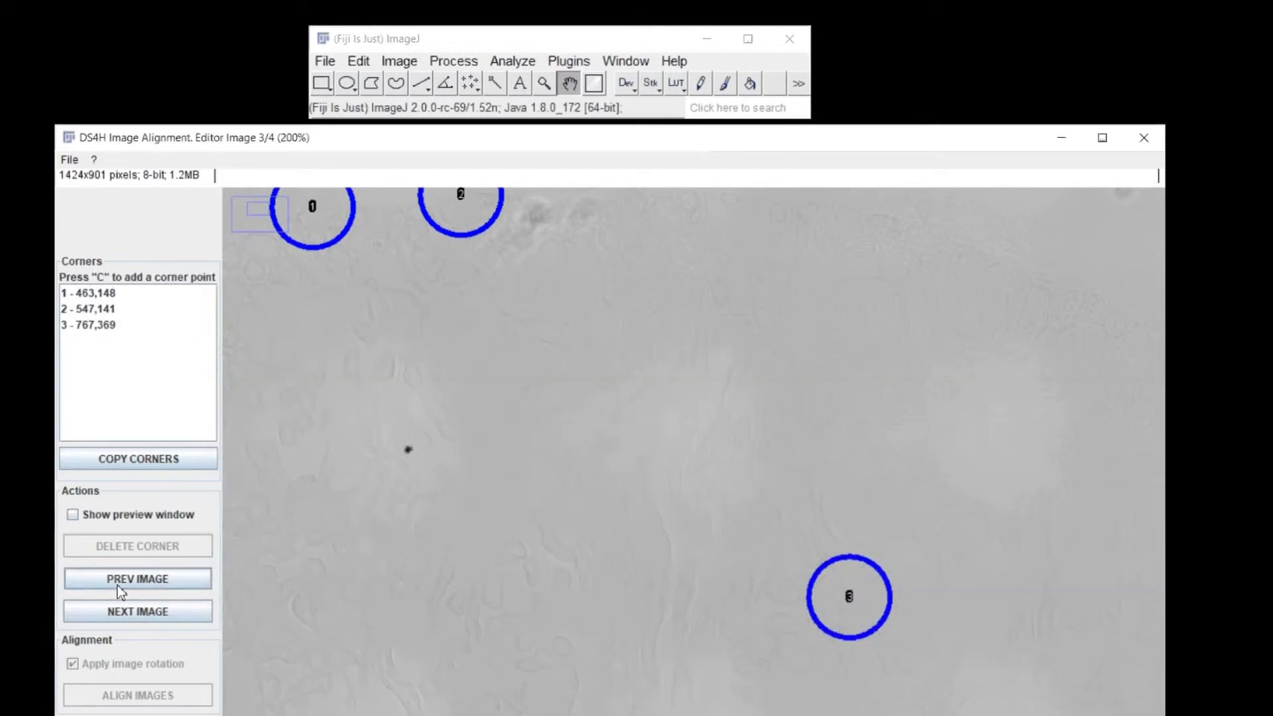
{"action": "left_click", "coordinate": [125, 612]}
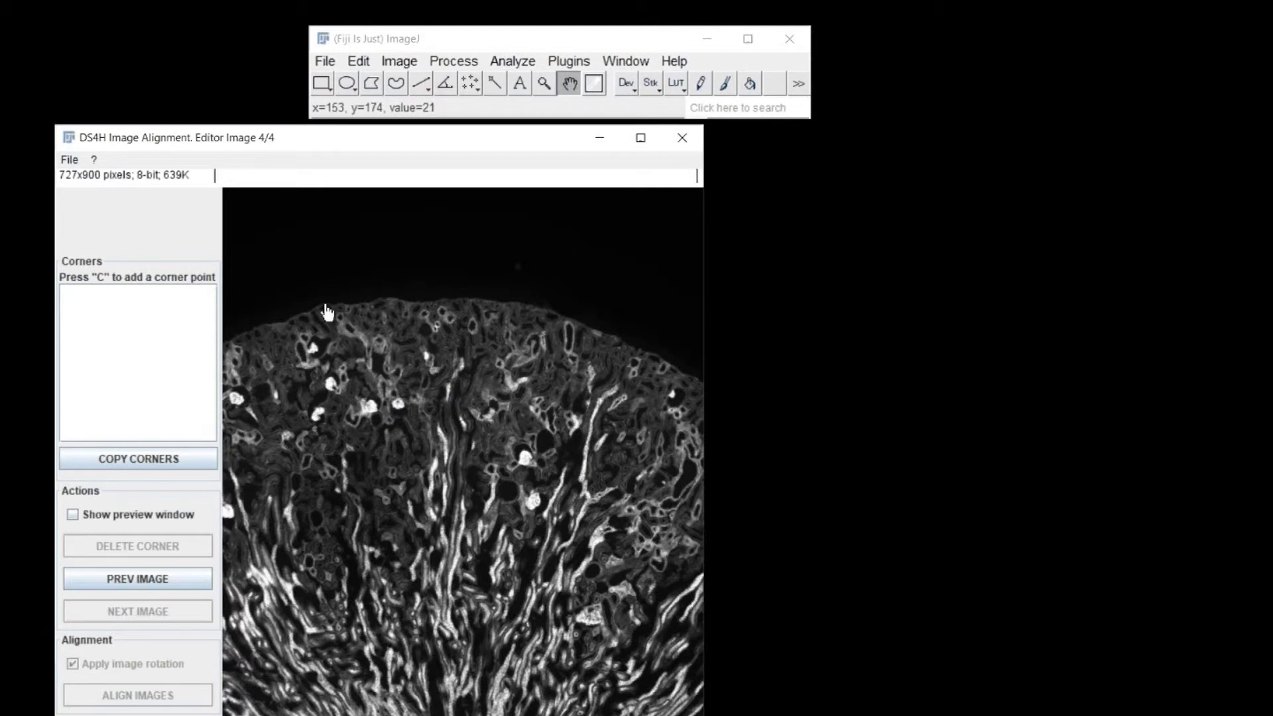
- Zoom in and mark image 4 corners at 153,175, 239,167 and 458,397
{"action": "scroll", "coordinate": [327, 312], "scroll_direction": "up", "scroll_amount": 1}
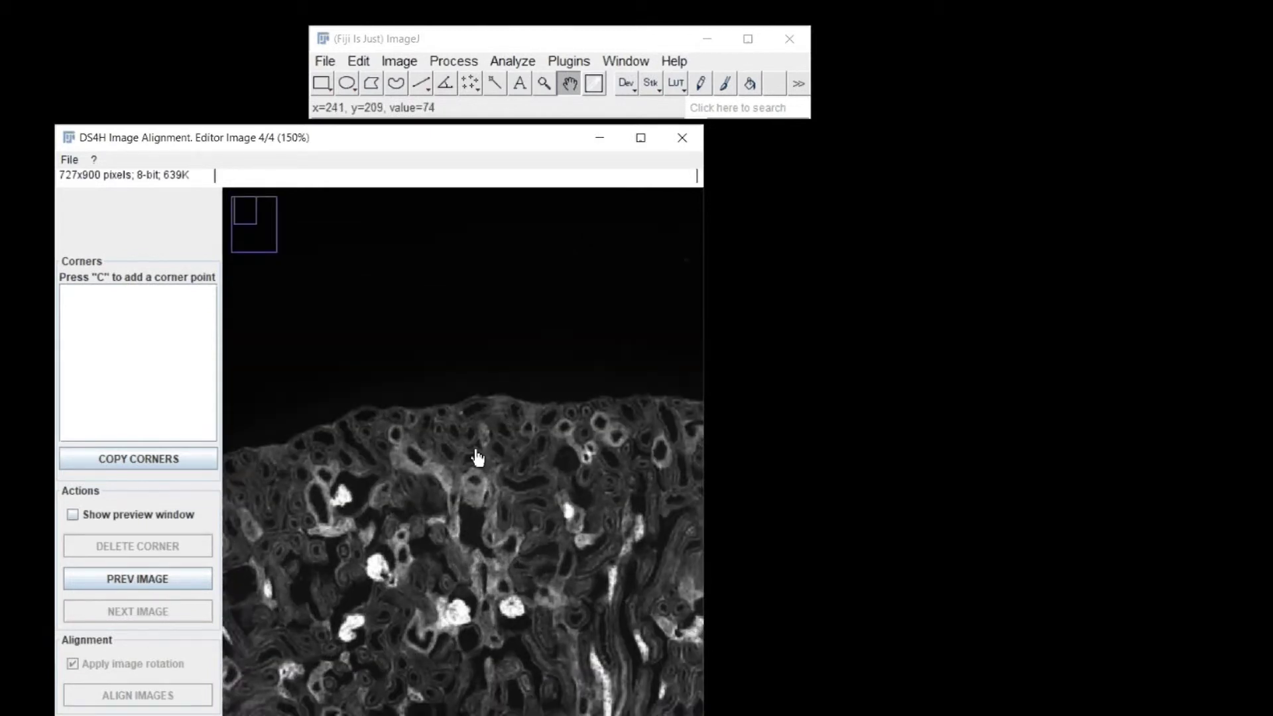
{"action": "left_click_drag", "start_coordinate": [478, 457], "coordinate": [451, 441]}
{"action": "key", "text": "c"}
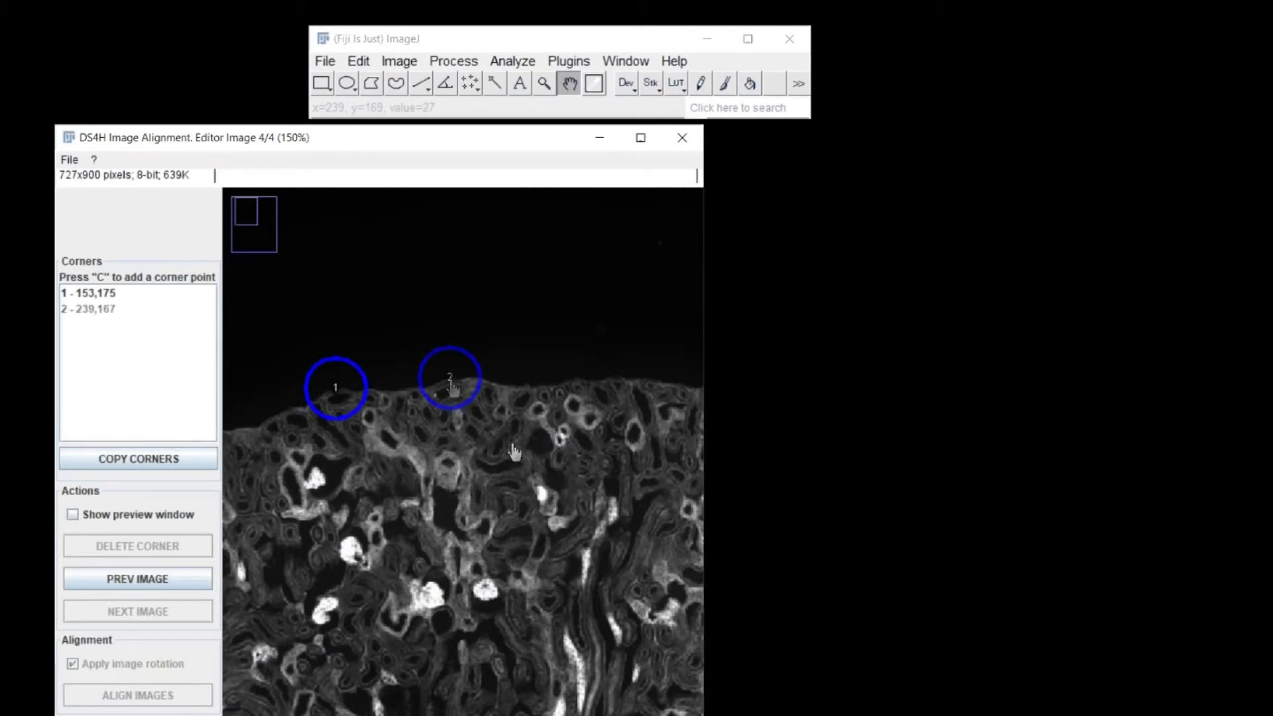
{"action": "key", "text": "c"}
{"action": "left_click_drag", "start_coordinate": [514, 452], "coordinate": [313, 298]}
{"action": "key", "text": "c"}
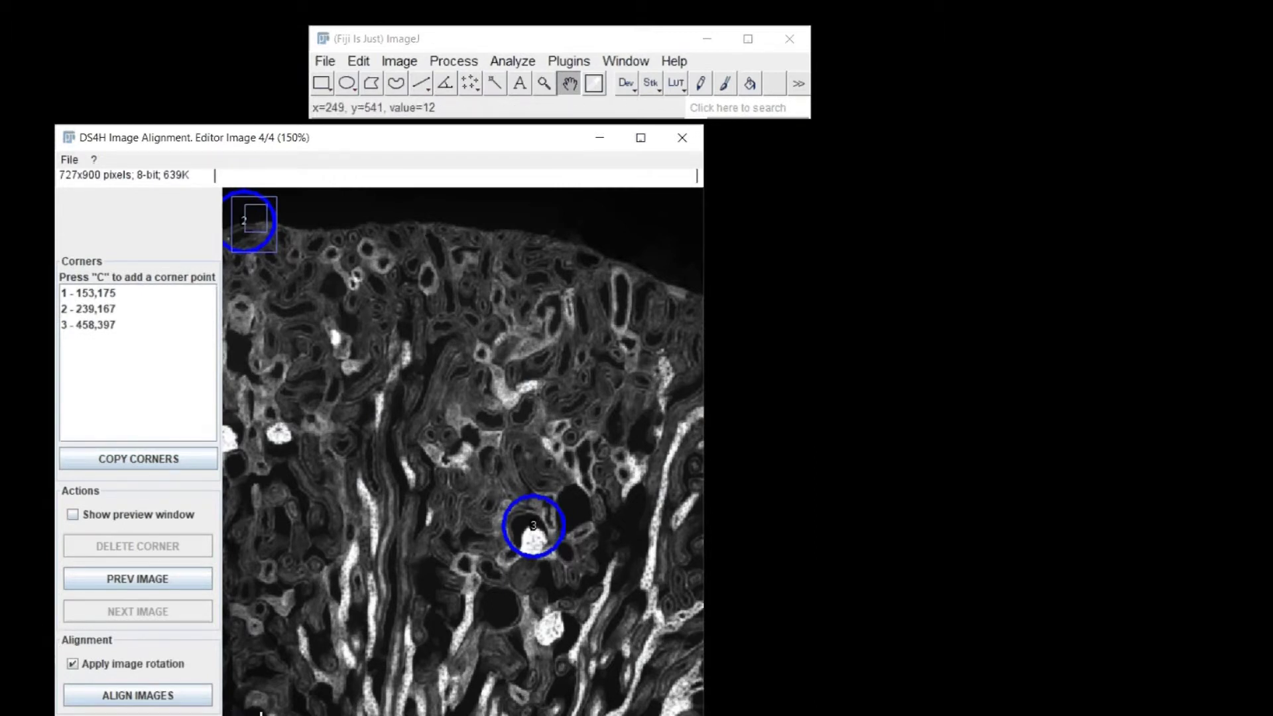
- Run the alignment with image rotation off and step through the aligned stack's slices
{"action": "left_click", "coordinate": [73, 665]}
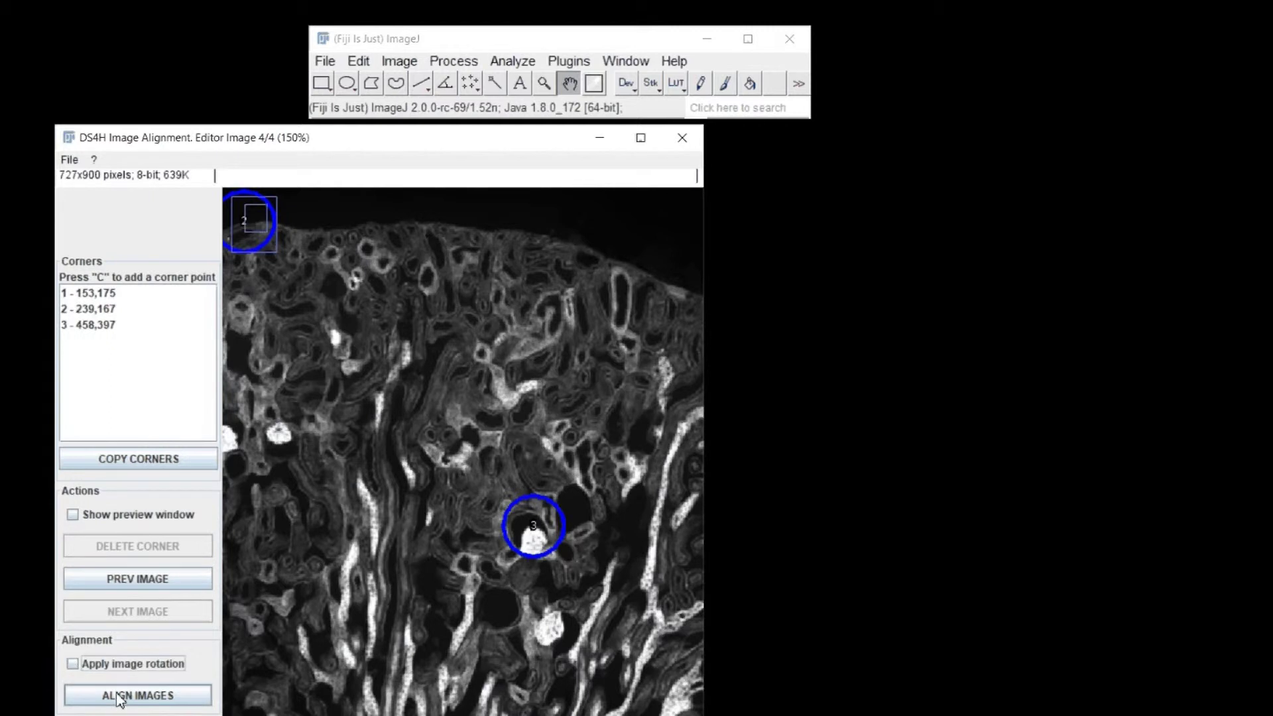
{"action": "left_click", "coordinate": [119, 697]}
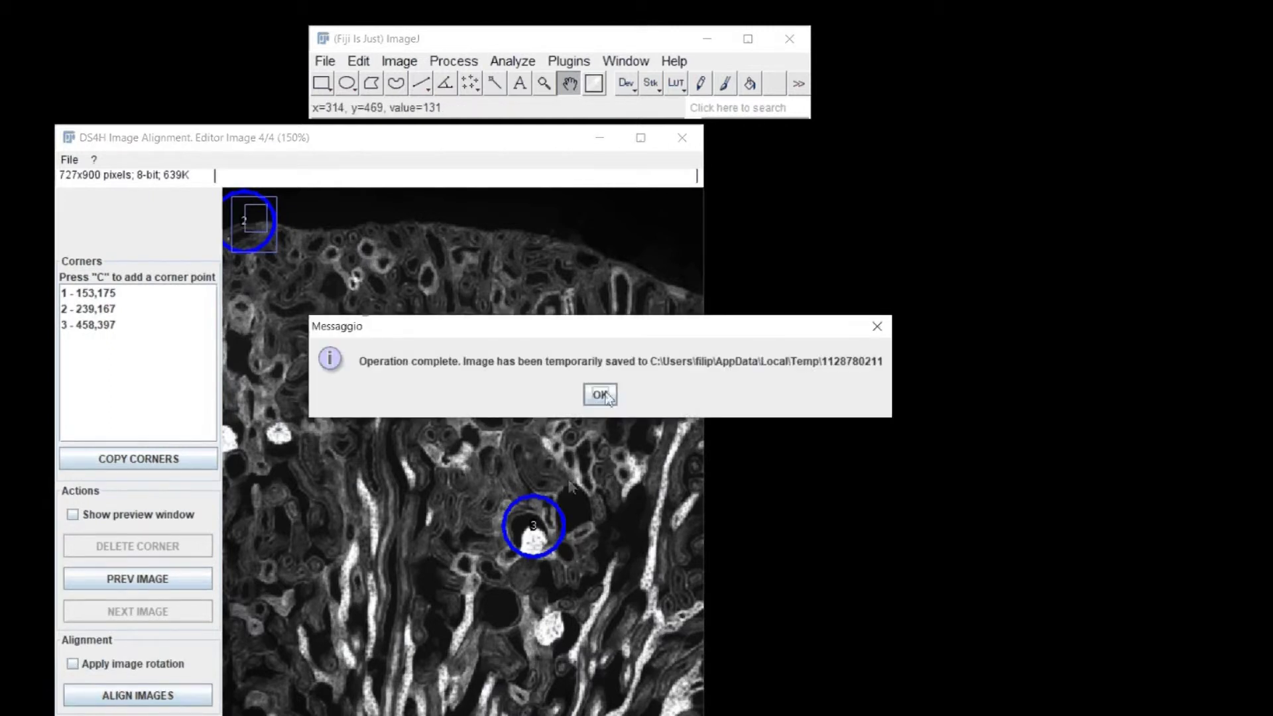
{"action": "left_click", "coordinate": [600, 395]}
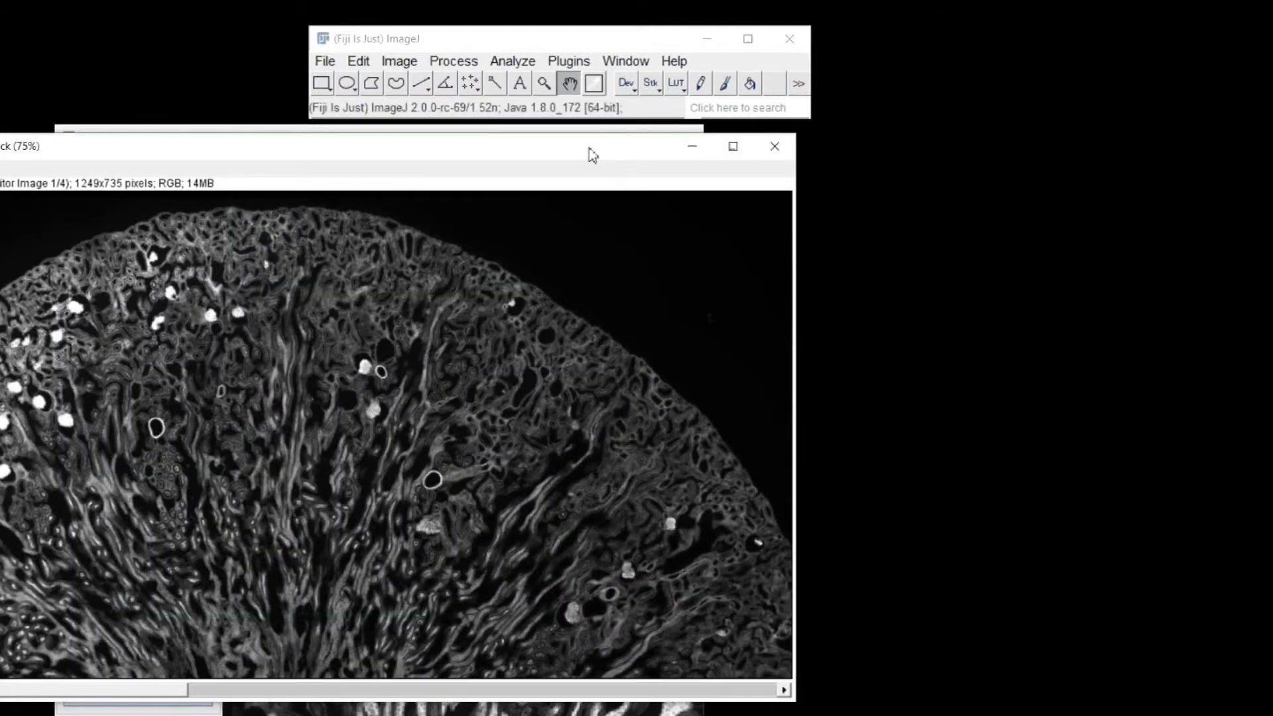
{"action": "left_click_drag", "start_coordinate": [593, 155], "coordinate": [774, 142]}
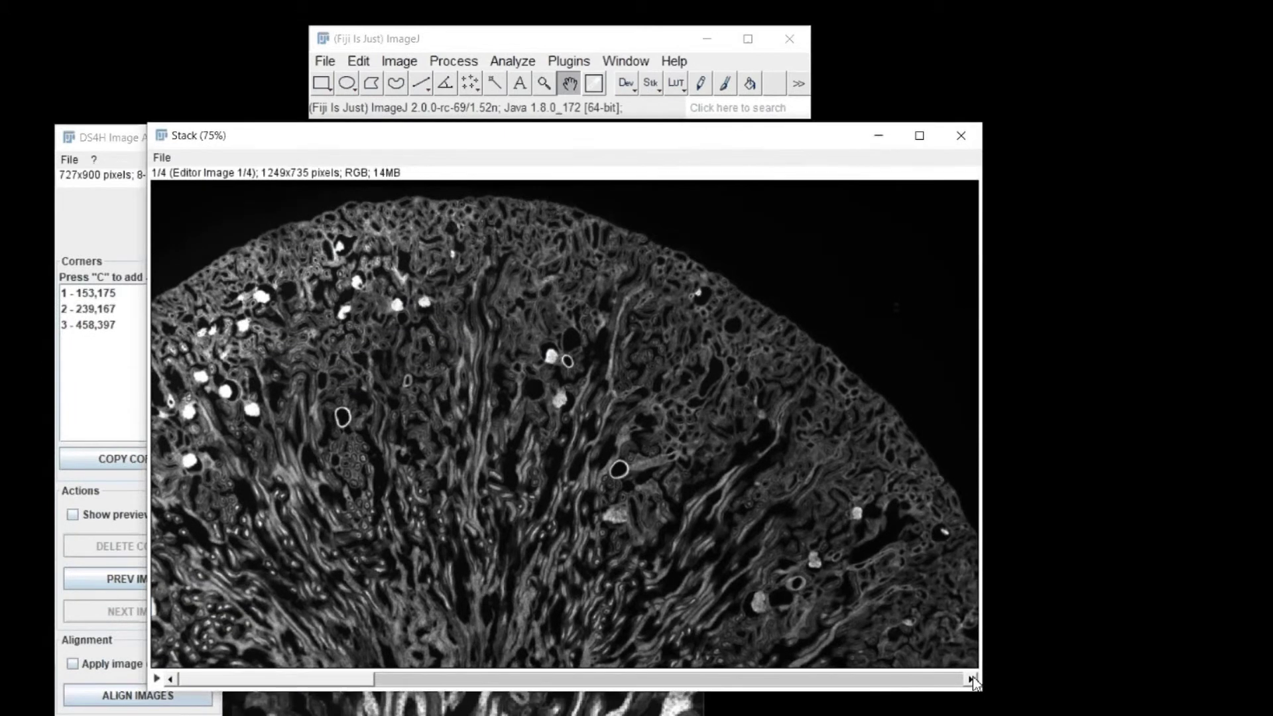
{"action": "left_click", "coordinate": [973, 680]}
{"action": "left_click", "coordinate": [972, 680]}
{"action": "left_click", "coordinate": [972, 680]}
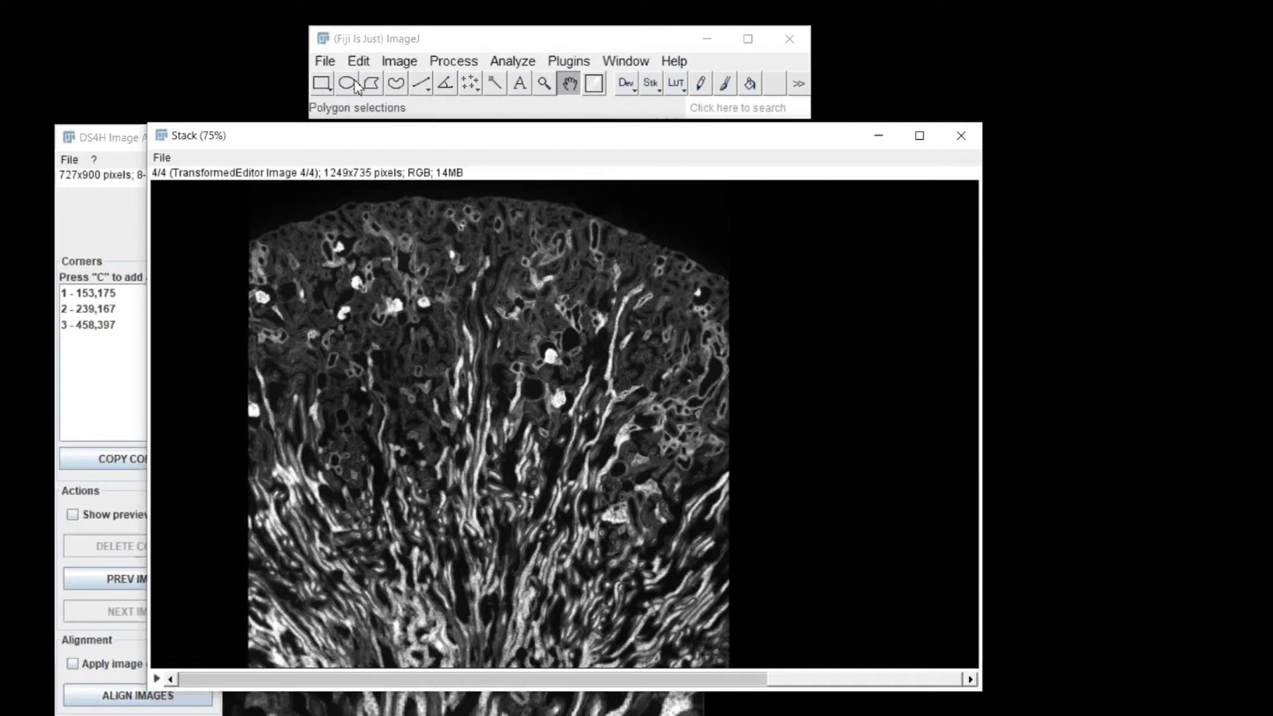
- Save the stack as aligned.tiff on the Desktop and close the Stack and DS4H windows
{"action": "left_click", "coordinate": [162, 158]}
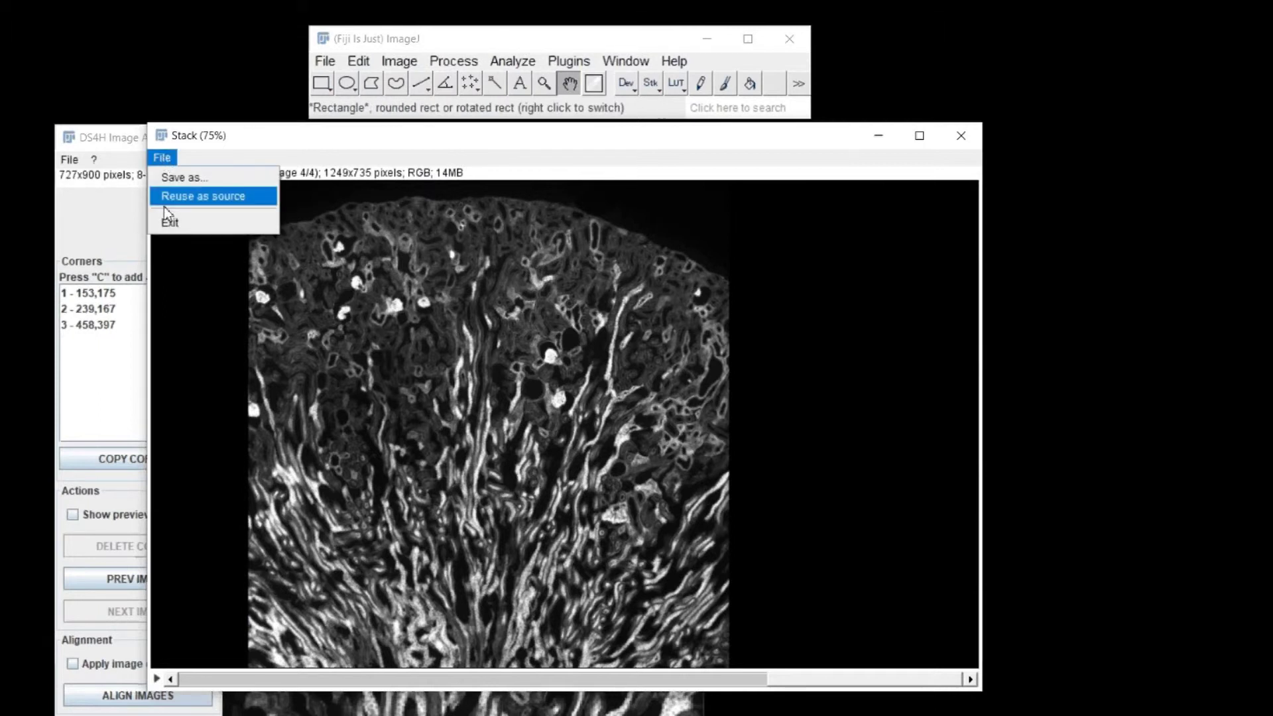
{"action": "left_click", "coordinate": [201, 184]}
{"action": "left_click", "coordinate": [360, 259]}
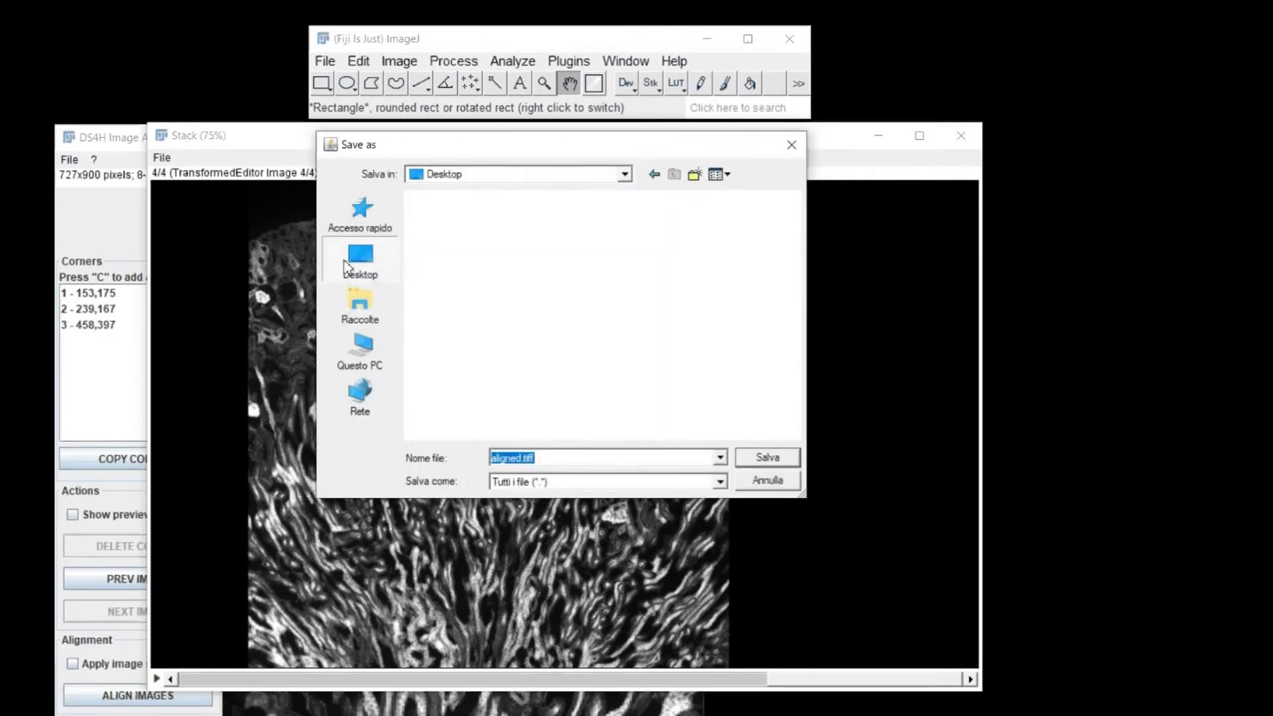
{"action": "left_click", "coordinate": [759, 461]}
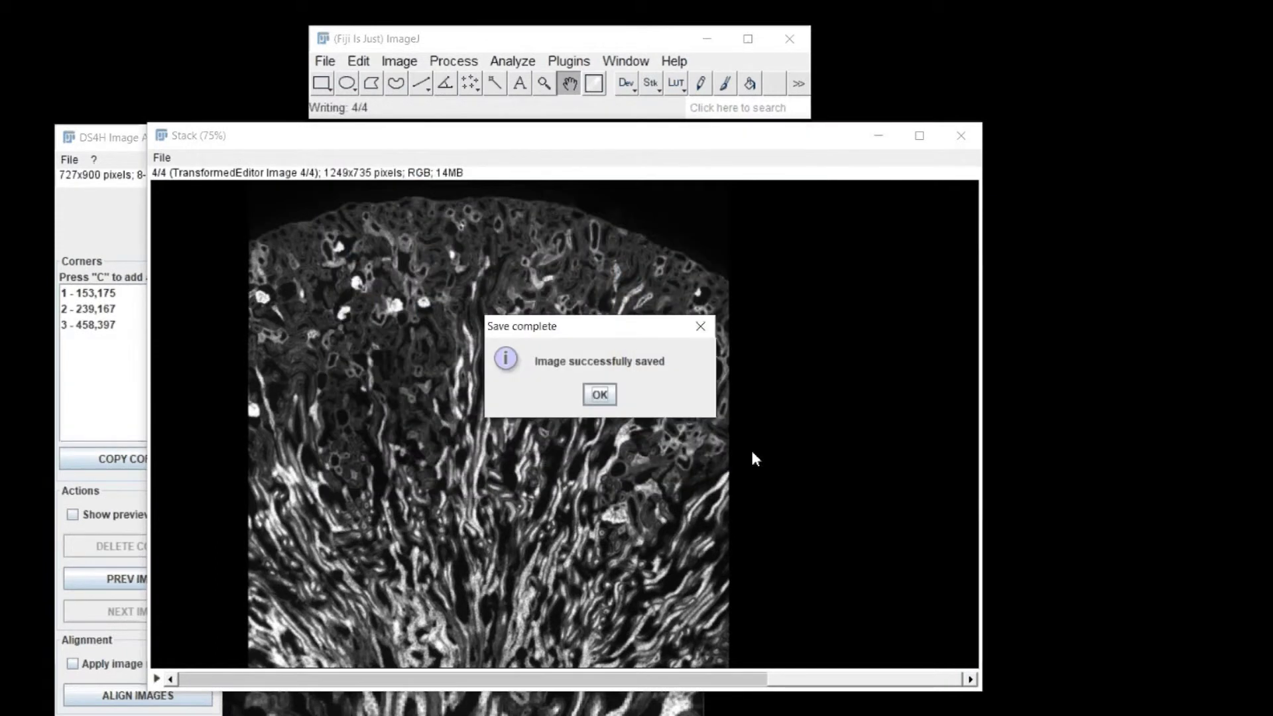
{"action": "left_click", "coordinate": [601, 396]}
{"action": "left_click", "coordinate": [961, 137]}
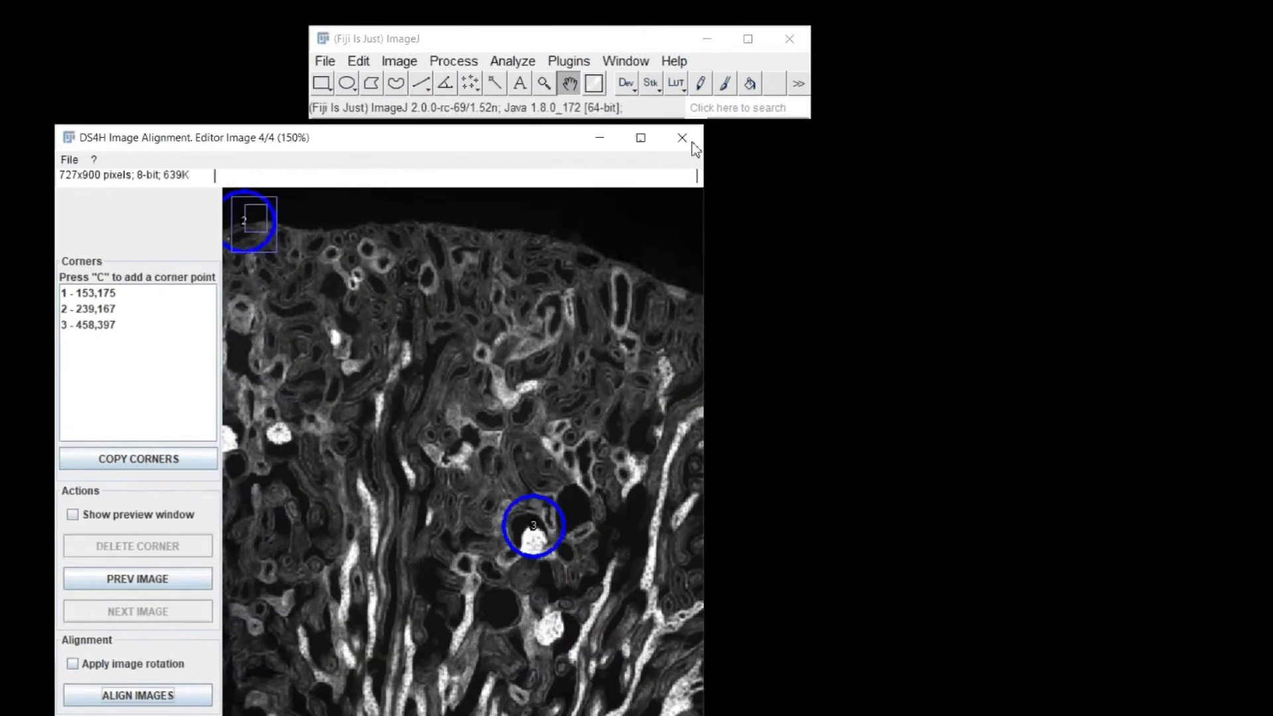
{"action": "left_click", "coordinate": [692, 143]}
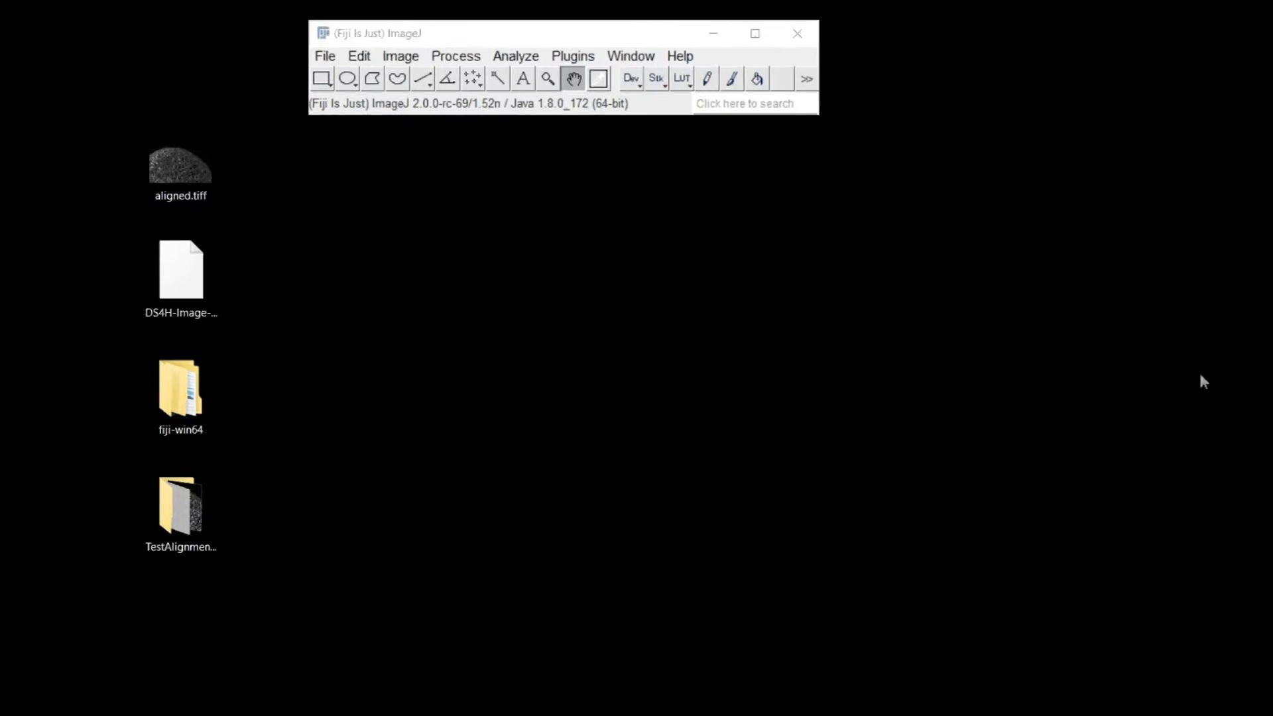
- Drop aligned.tiff onto Fiji and run Image > Stacks > Stack to Images
{"action": "left_click_drag", "start_coordinate": [206, 175], "coordinate": [455, 106]}
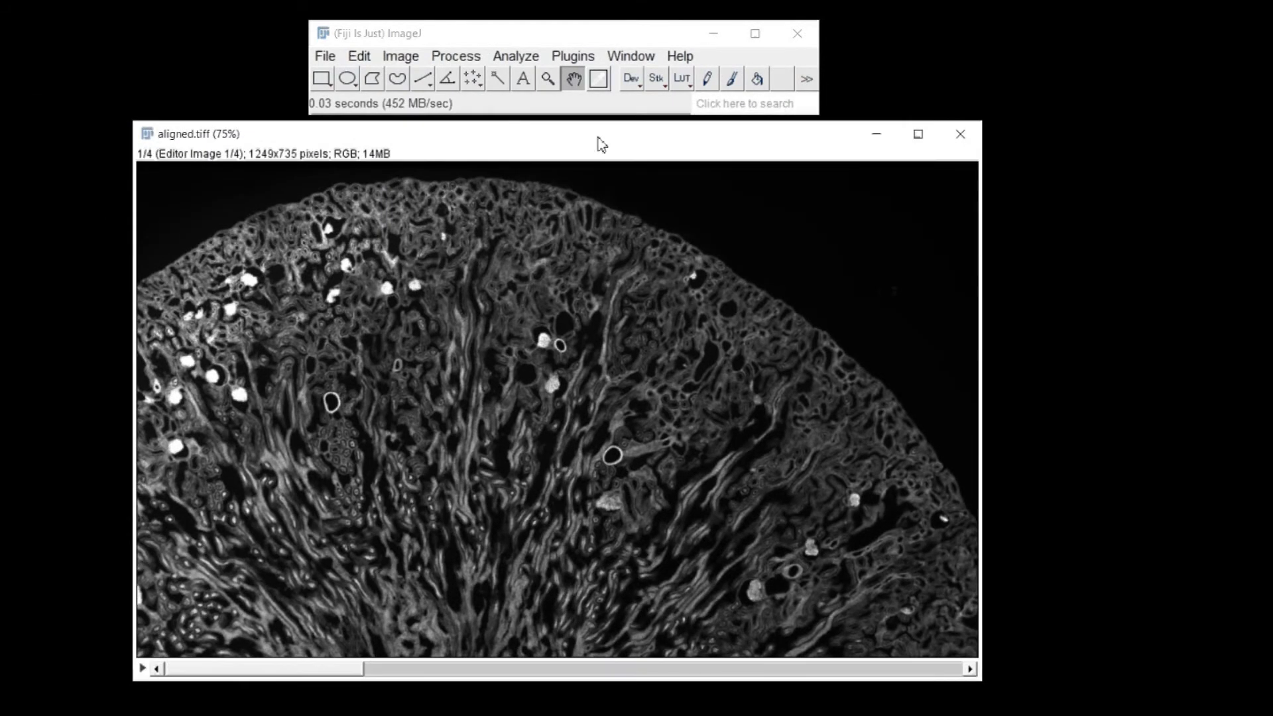
{"action": "left_click", "coordinate": [400, 56]}
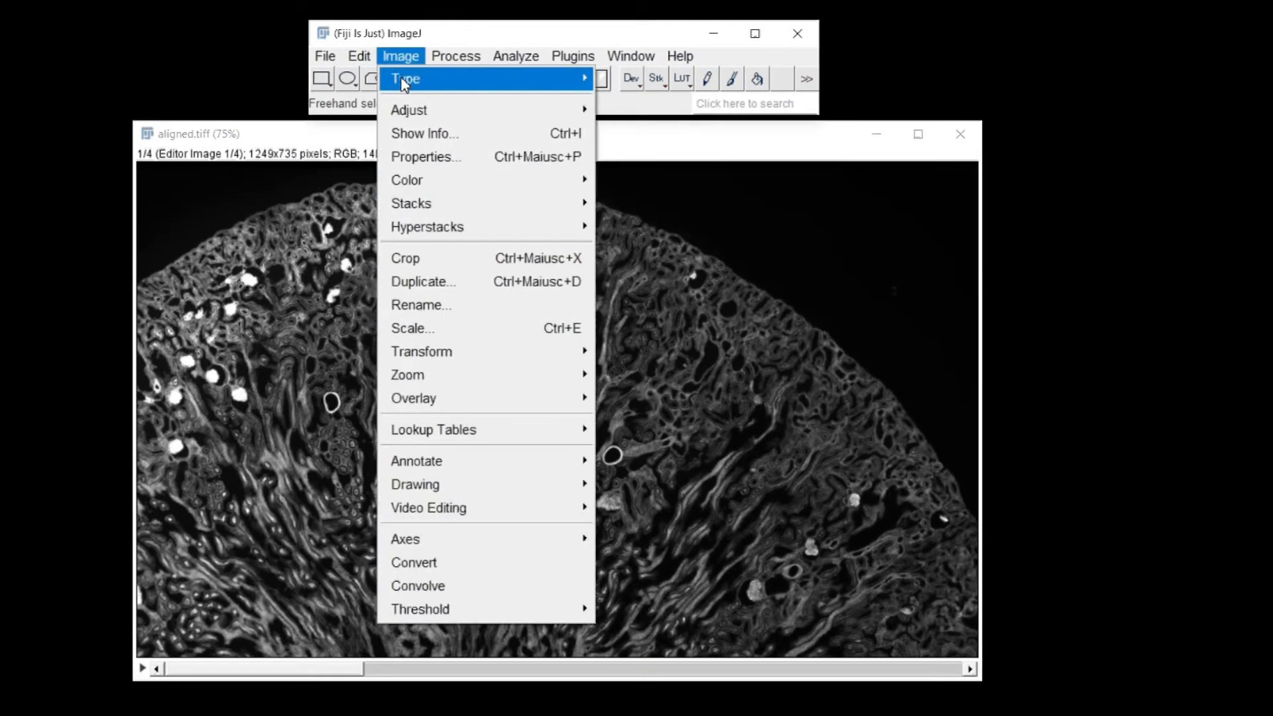
{"action": "mouse_move", "coordinate": [571, 203]}
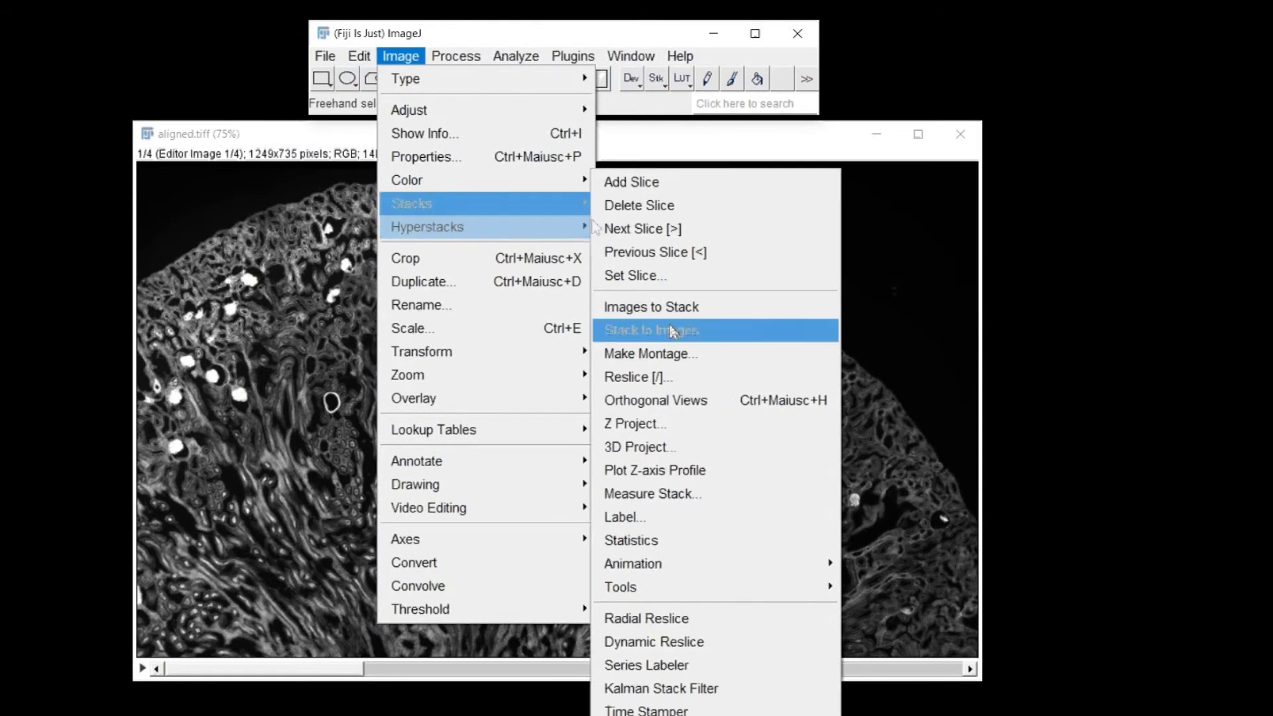
{"action": "left_click", "coordinate": [636, 330]}
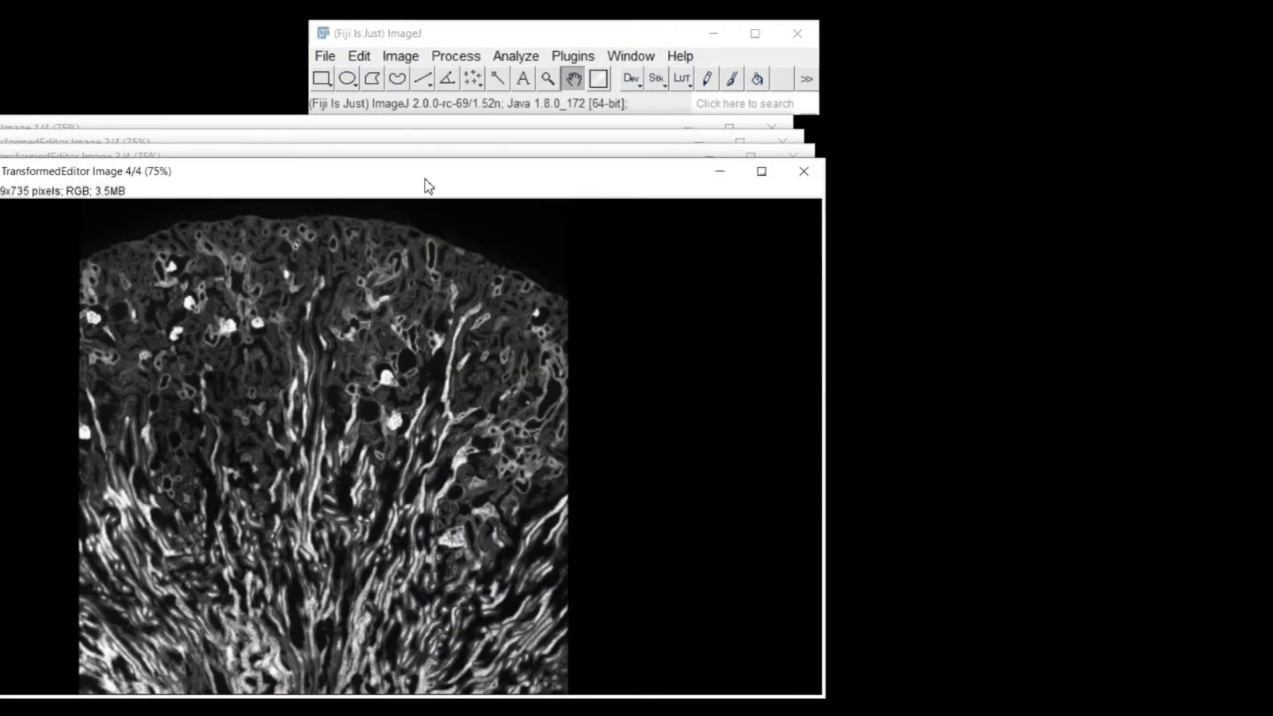
- Close TransformedEditor Image 3/4 and arrange images 1/4, 2/4 and 4/4 apart on screen
{"action": "left_click_drag", "start_coordinate": [424, 179], "coordinate": [653, 156]}
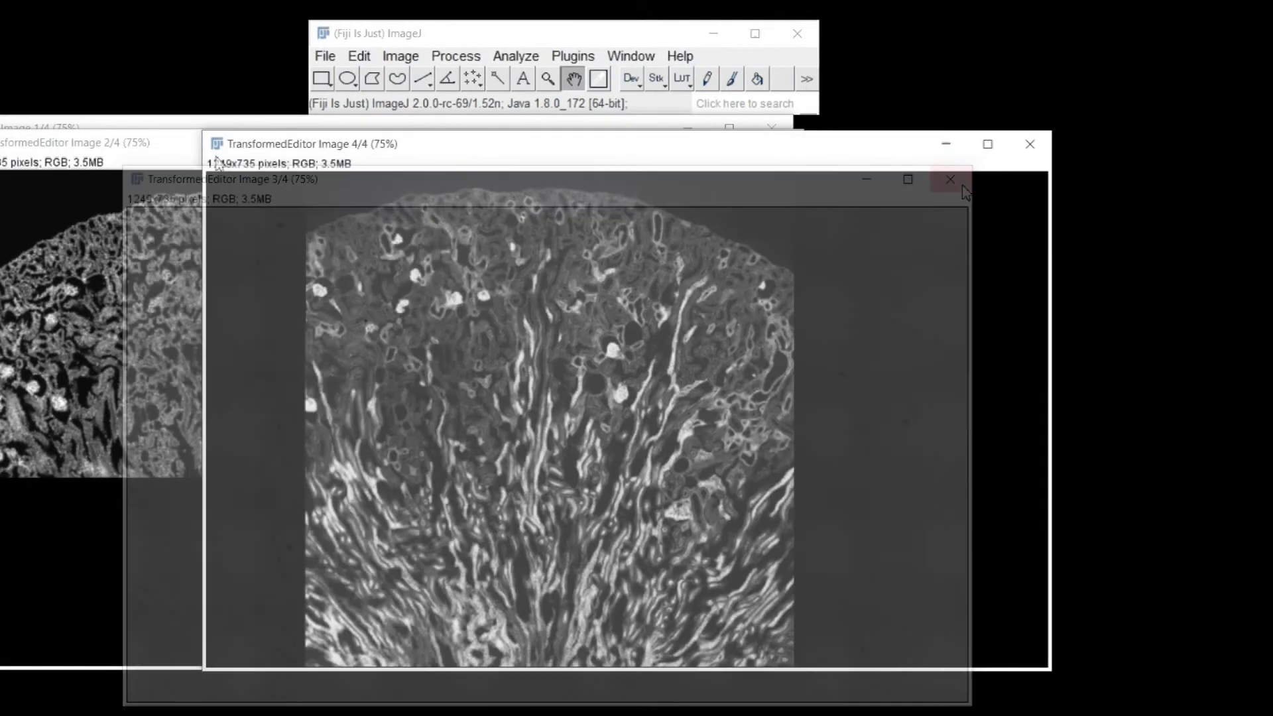
{"action": "left_click", "coordinate": [153, 149]}
{"action": "left_click_drag", "start_coordinate": [151, 145], "coordinate": [680, 342]}
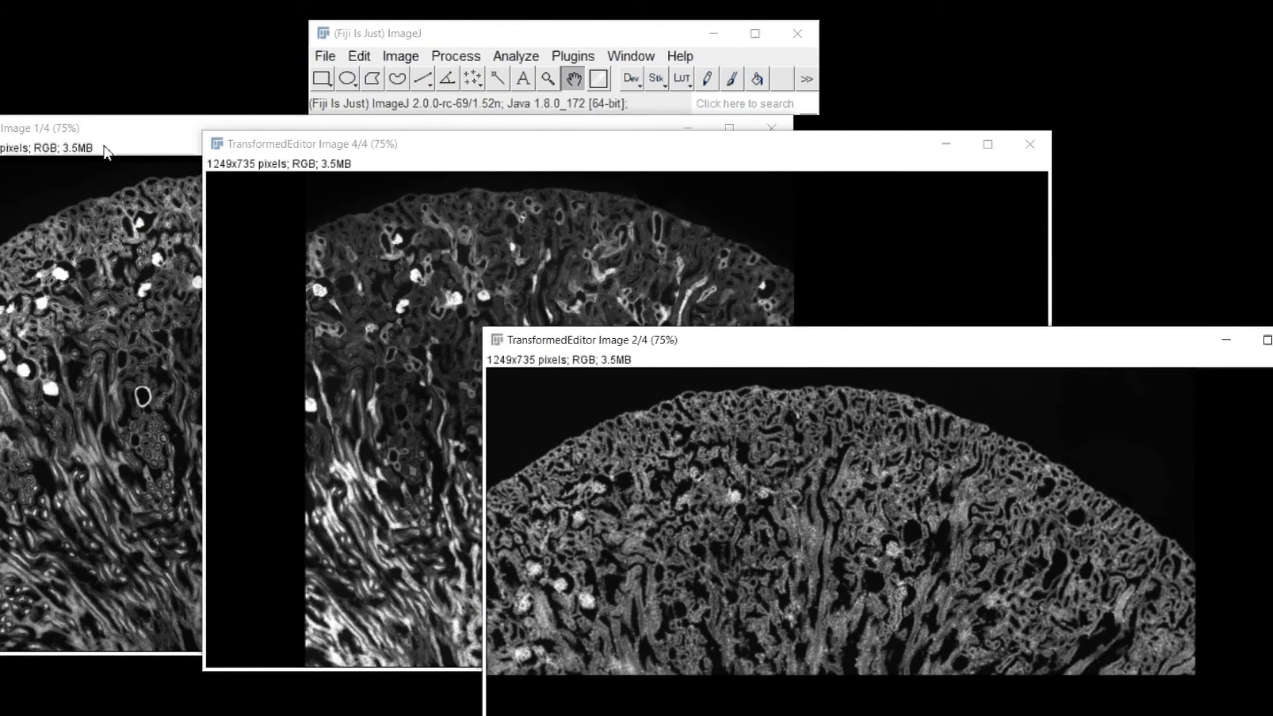
{"action": "left_click_drag", "start_coordinate": [105, 147], "coordinate": [66, 327]}
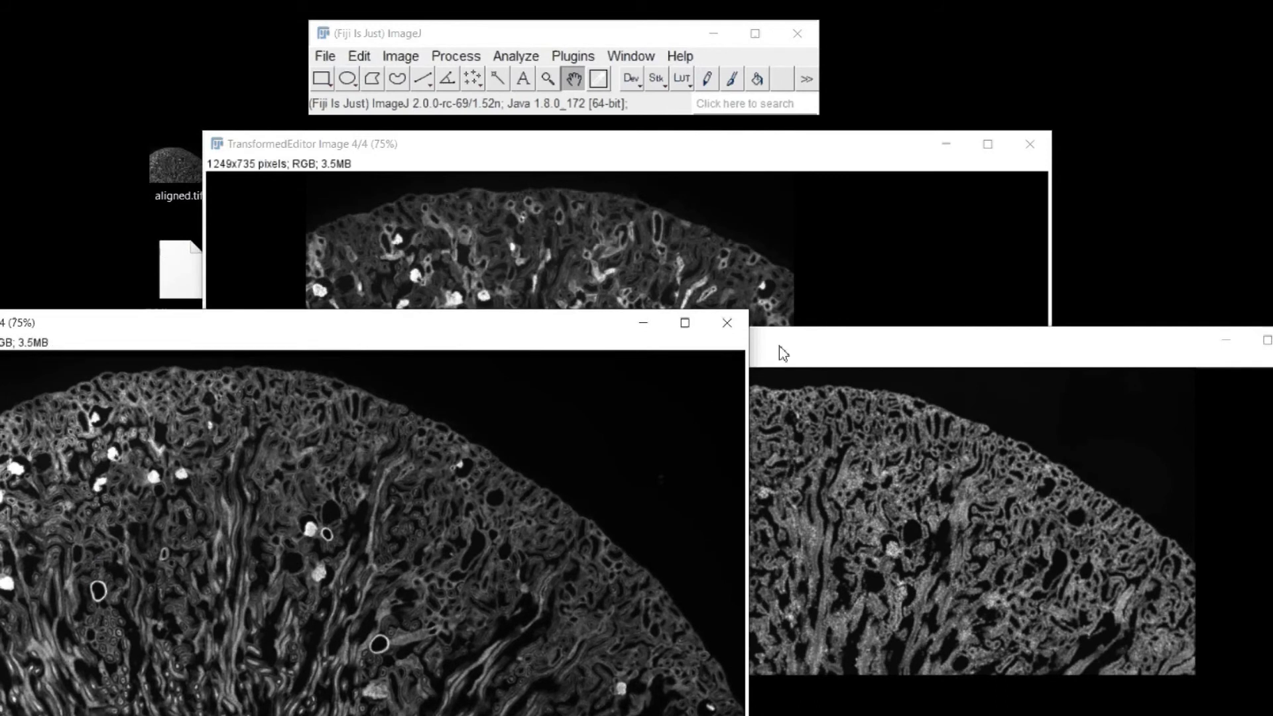
- Merge Channels with Editor Image 1/4 as red, TransformedEditor Image 4/4 as green, TransformedEditor Image 2/4 as blue
{"action": "left_click", "coordinate": [421, 57]}
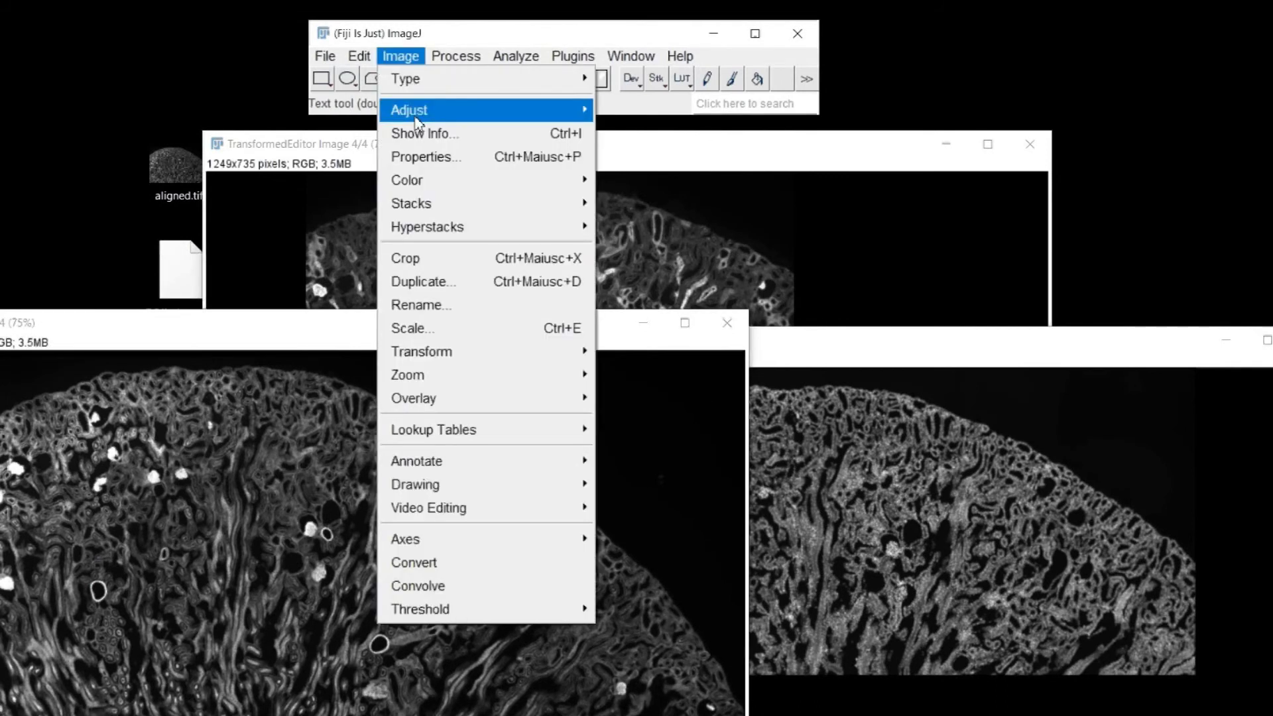
{"action": "mouse_move", "coordinate": [425, 182]}
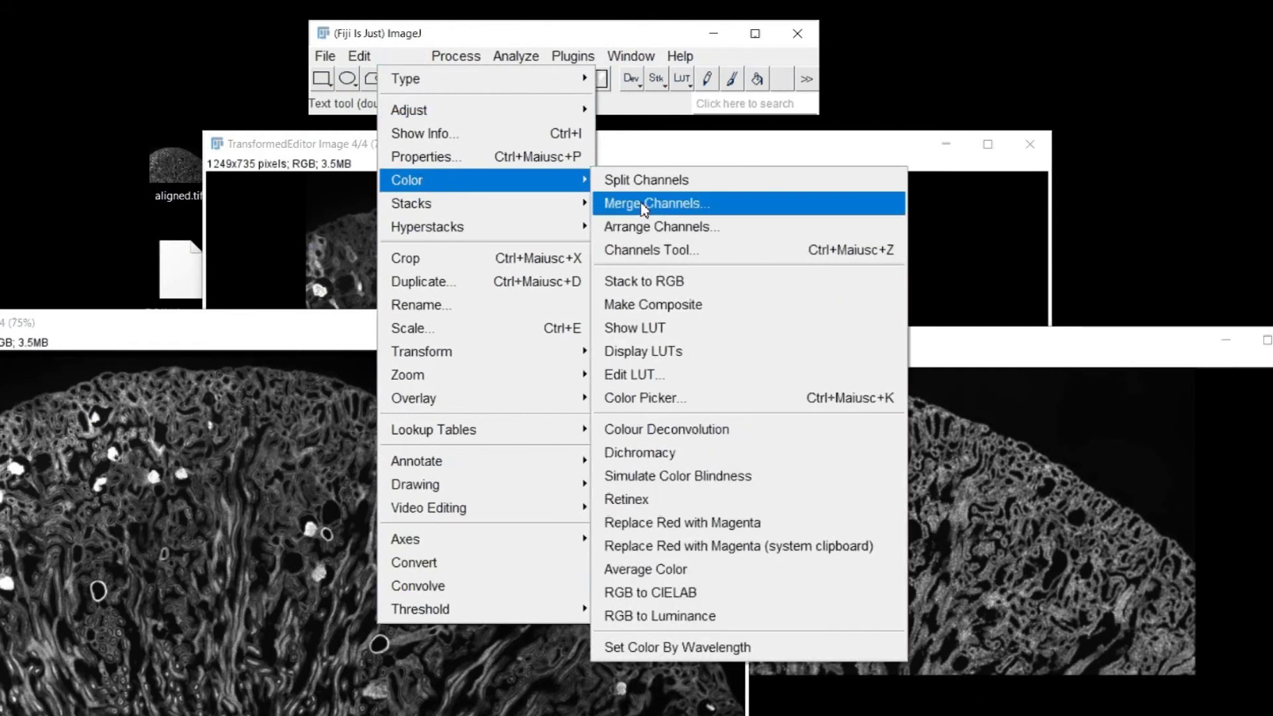
{"action": "left_click", "coordinate": [644, 208]}
{"action": "left_click", "coordinate": [703, 154]}
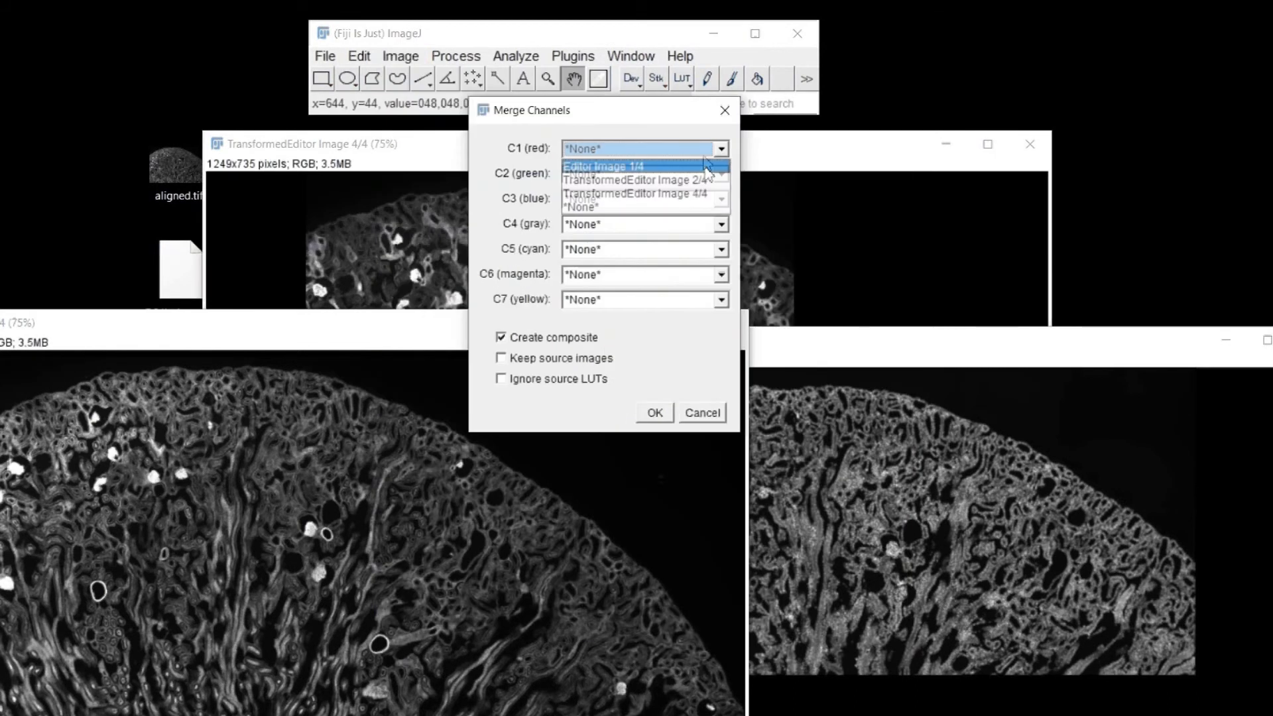
{"action": "left_click", "coordinate": [713, 165]}
{"action": "left_click", "coordinate": [721, 174]}
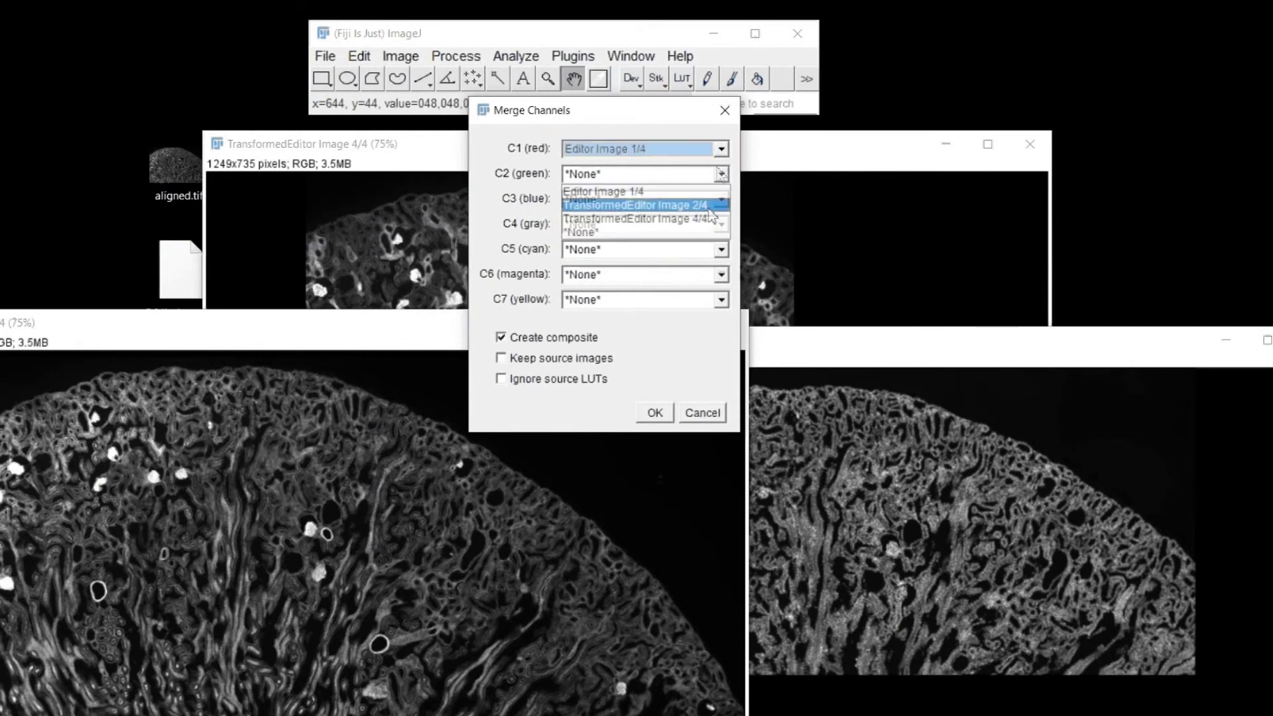
{"action": "left_click", "coordinate": [710, 218]}
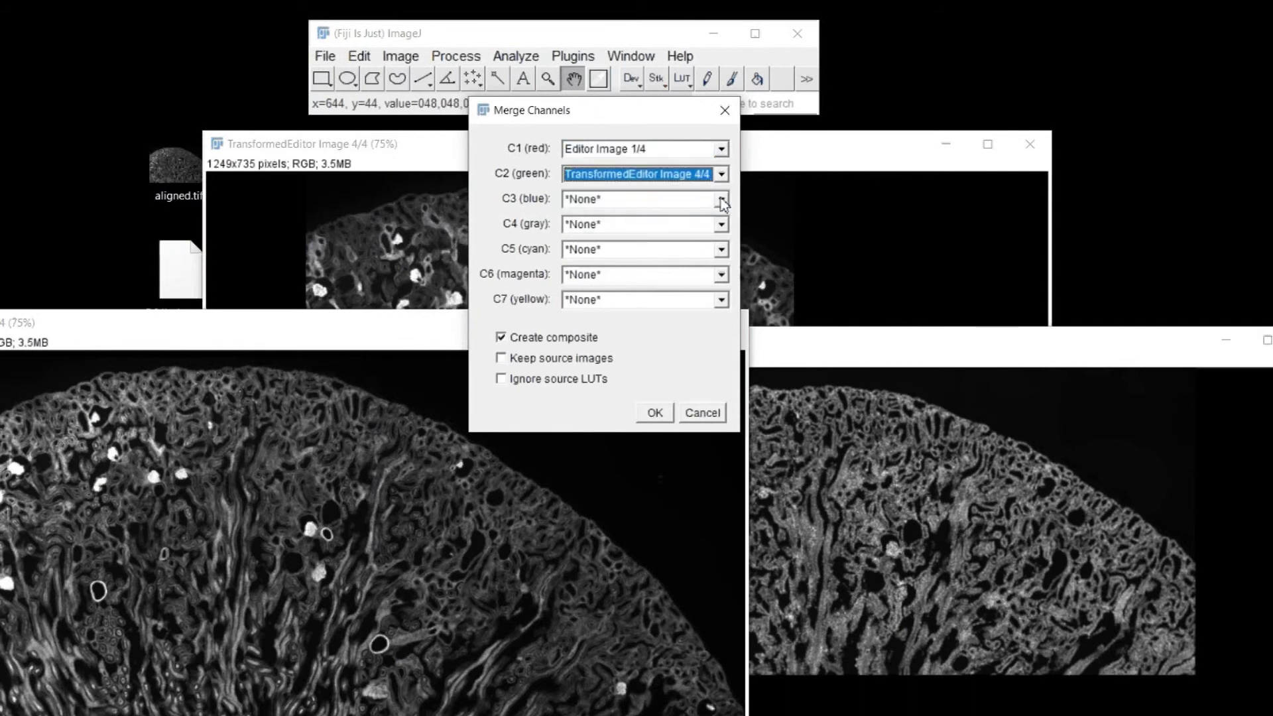
{"action": "left_click", "coordinate": [722, 199]}
{"action": "left_click", "coordinate": [711, 232]}
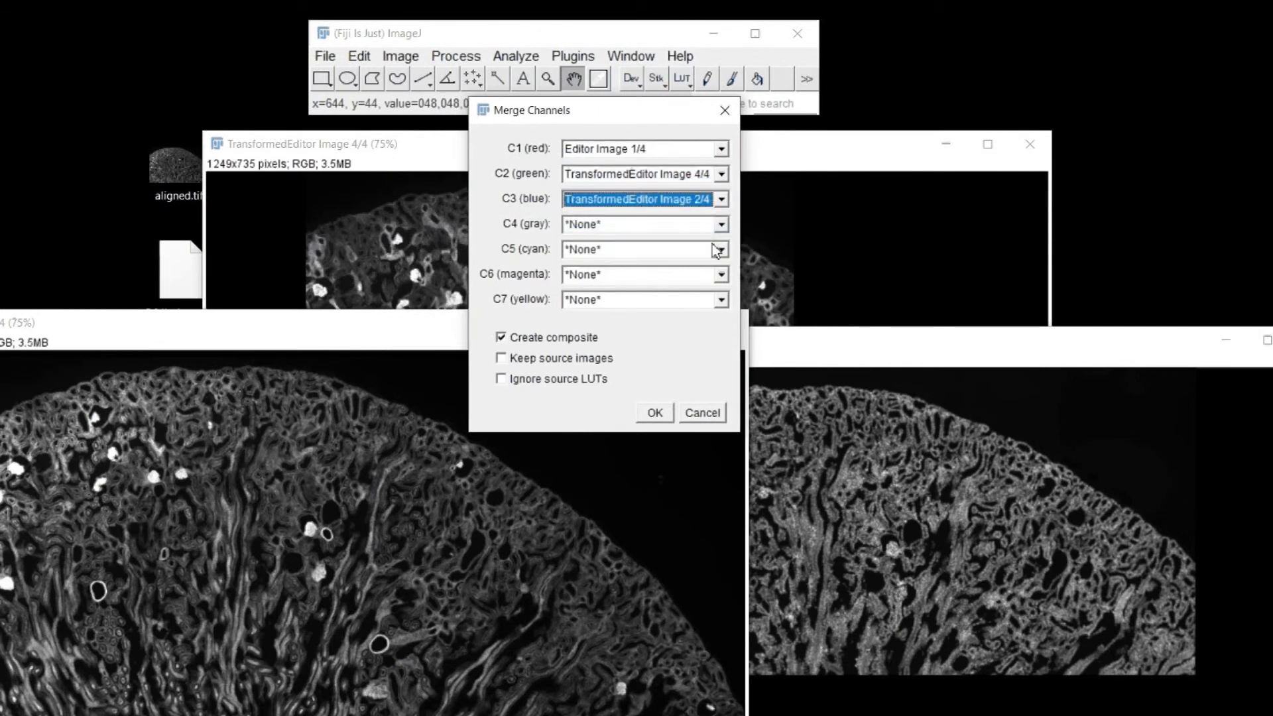
{"action": "left_click", "coordinate": [654, 412]}
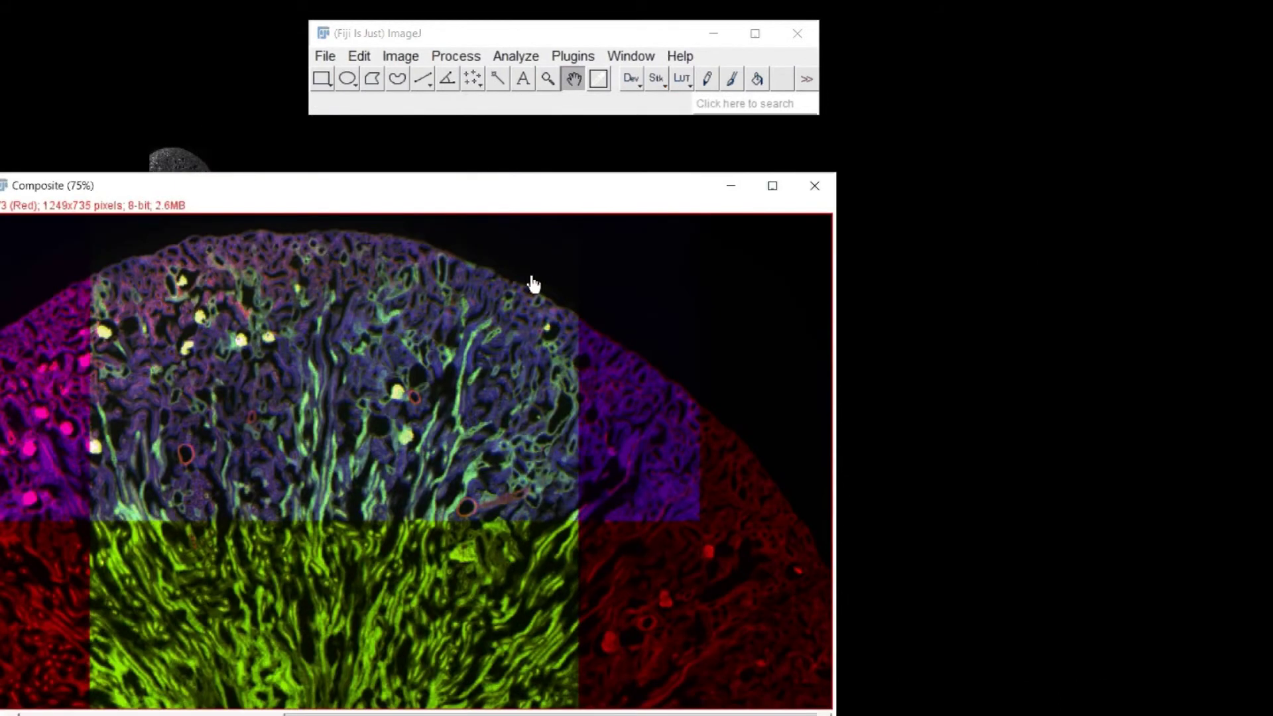
- Convert the composite image to RGB Color
{"action": "left_click_drag", "start_coordinate": [475, 189], "coordinate": [656, 143]}
{"action": "left_click", "coordinate": [400, 56]}
{"action": "mouse_move", "coordinate": [531, 72]}
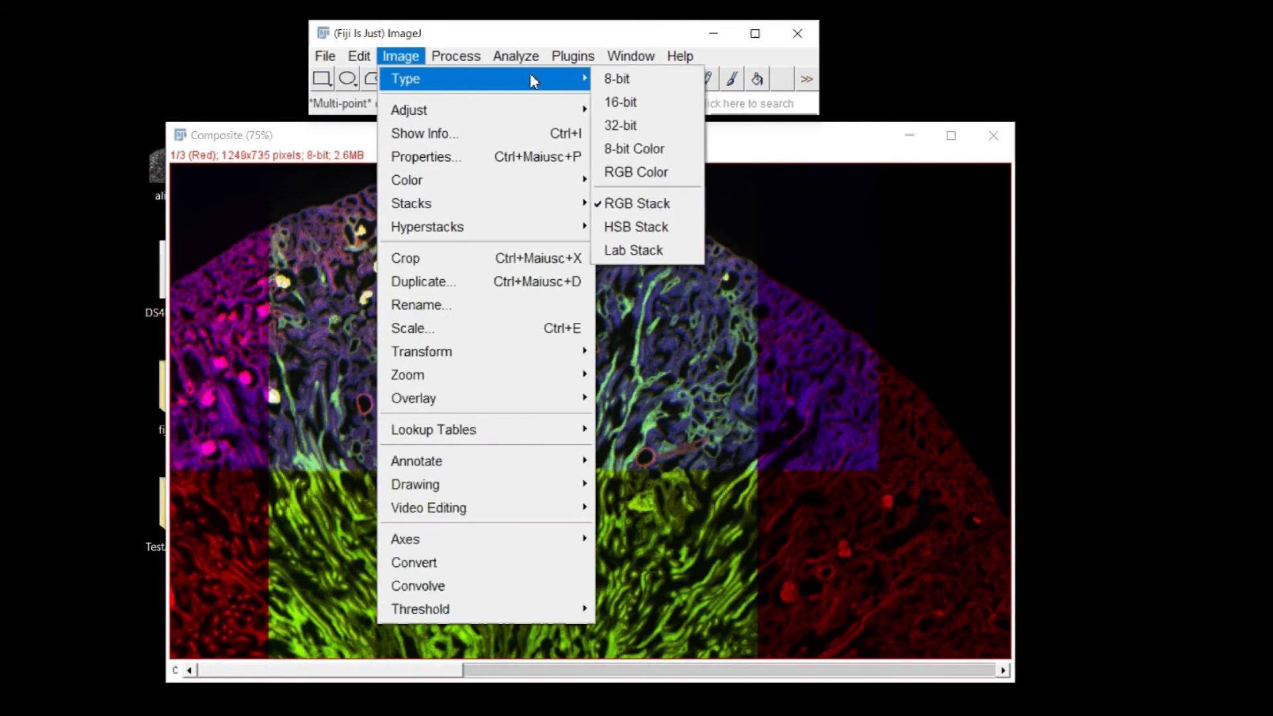
{"action": "left_click", "coordinate": [635, 172]}
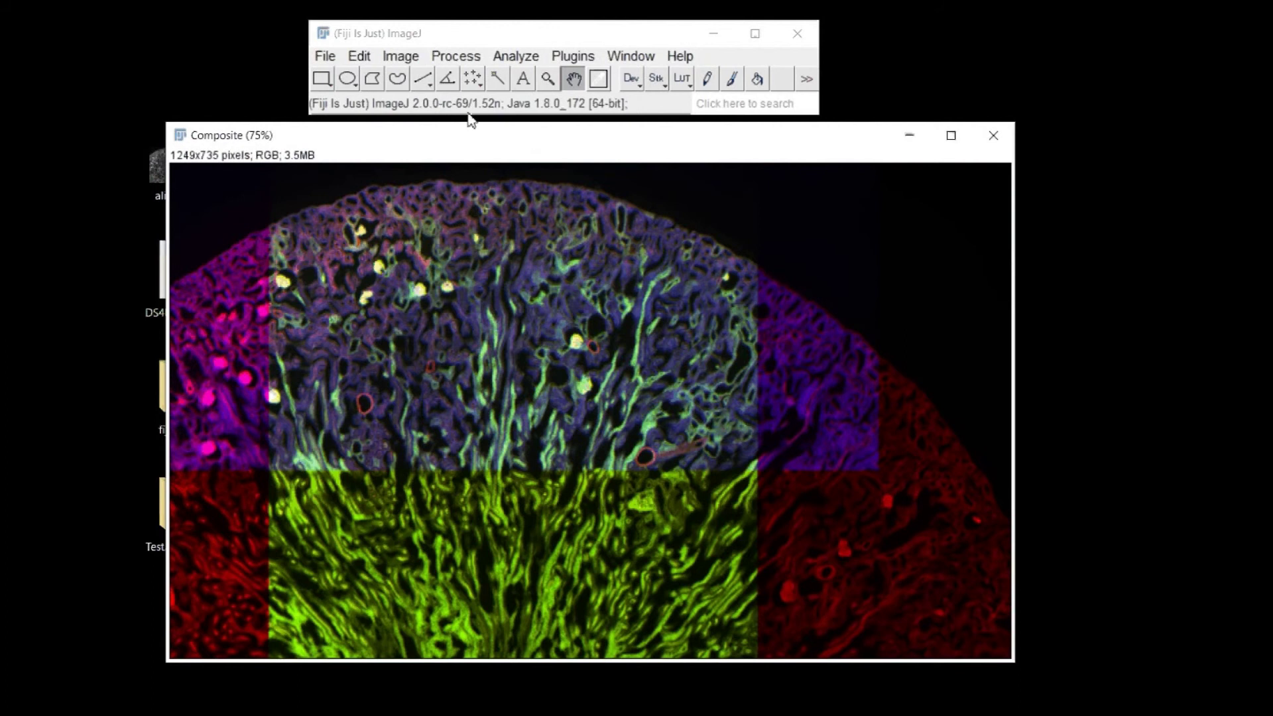
- Save the RGB image as Composite.tif on the Desktop
{"action": "left_click", "coordinate": [328, 56]}
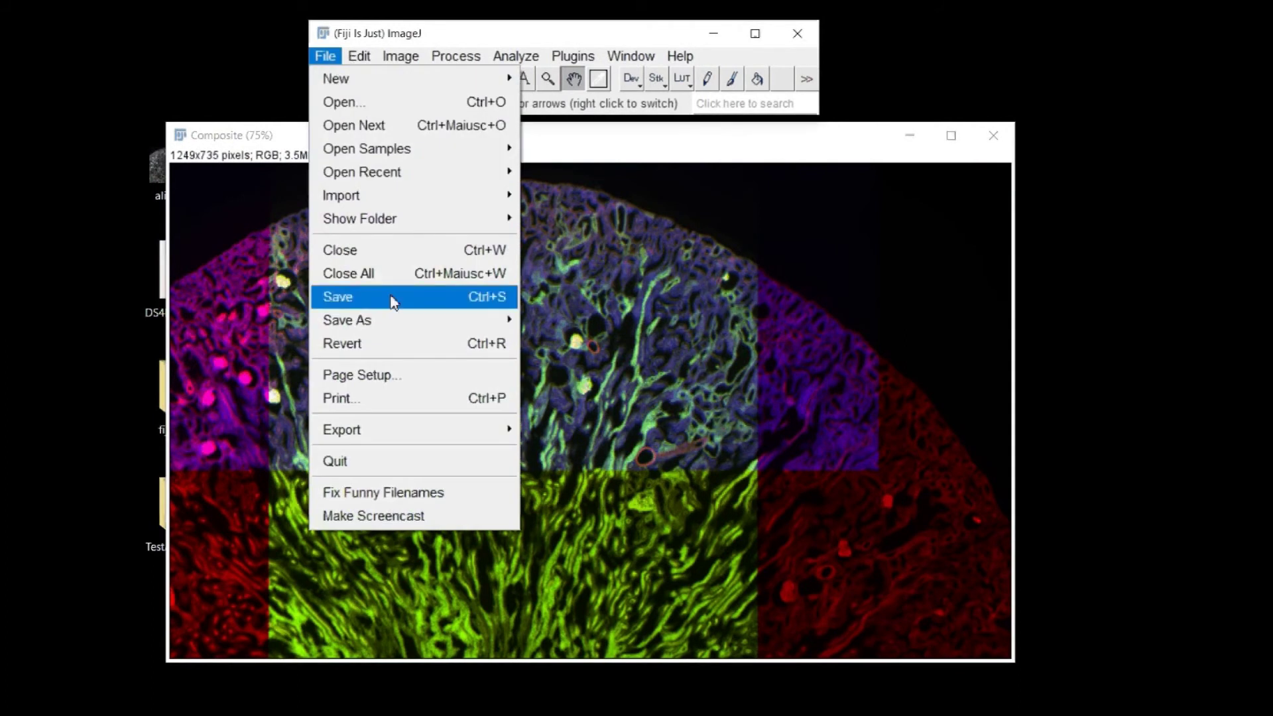
{"action": "mouse_move", "coordinate": [411, 321]}
{"action": "left_click", "coordinate": [569, 38]}
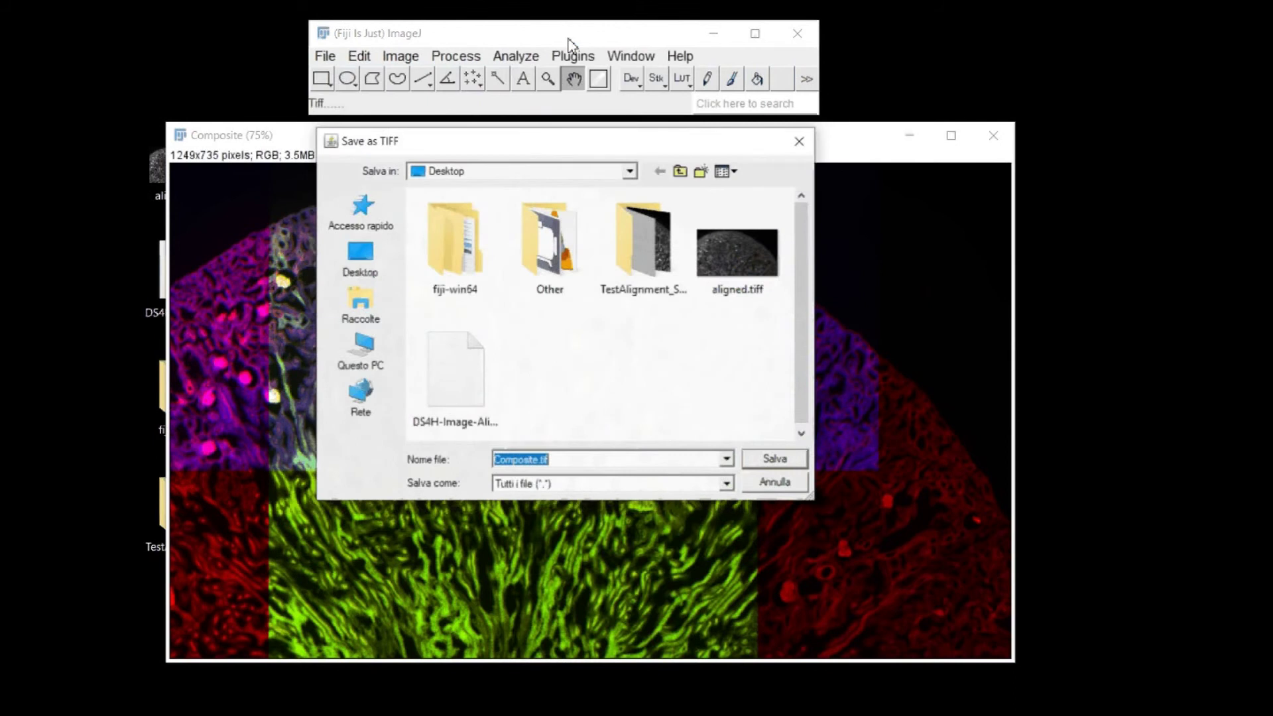
{"action": "left_click", "coordinate": [384, 262]}
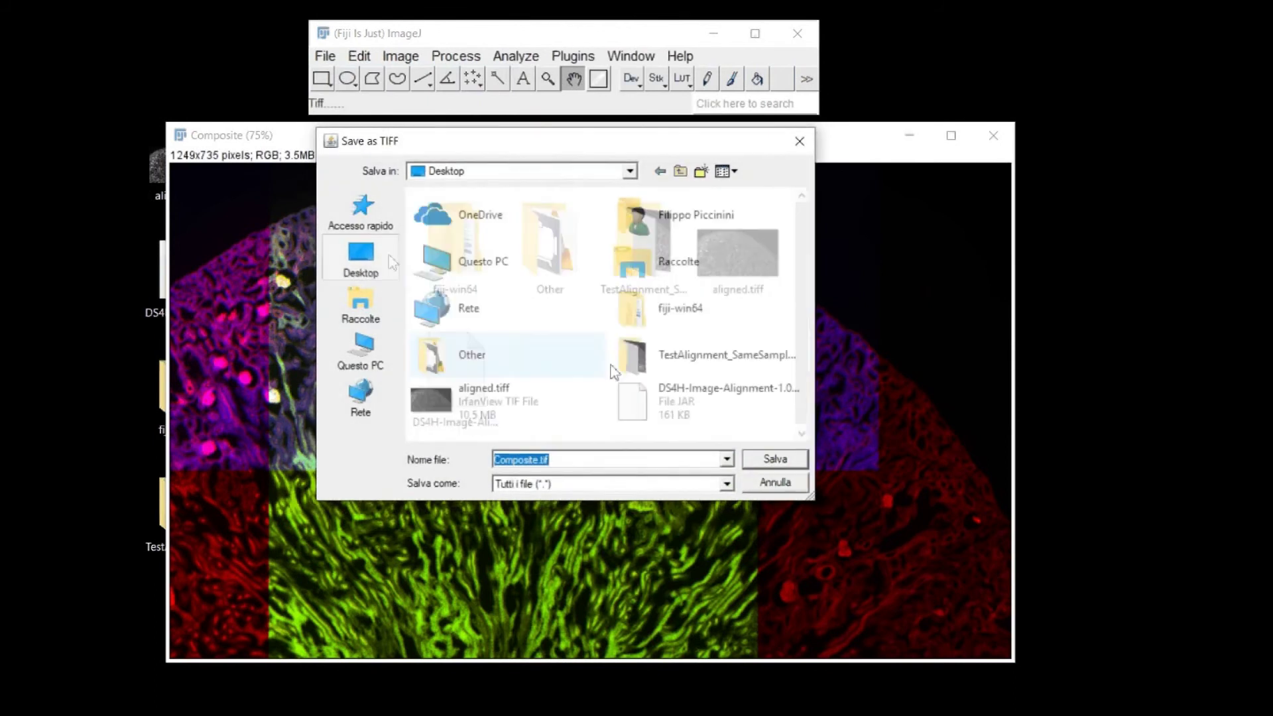
{"action": "left_click", "coordinate": [771, 459]}
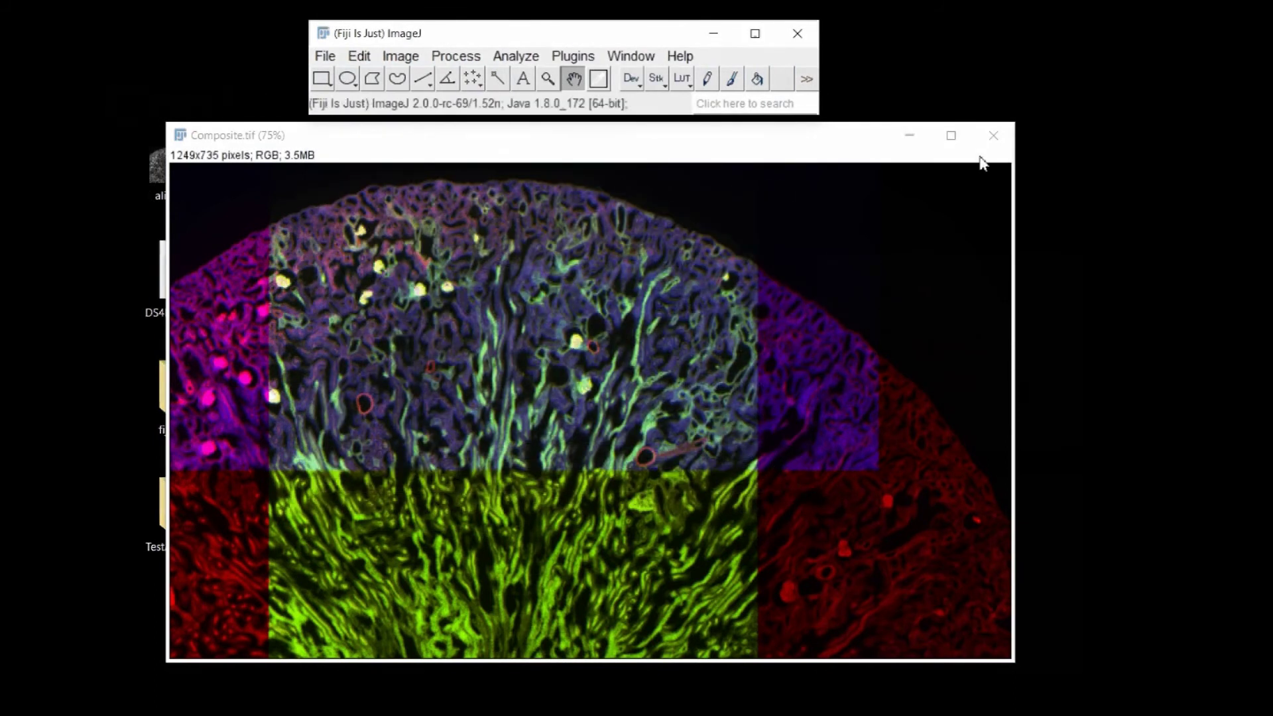